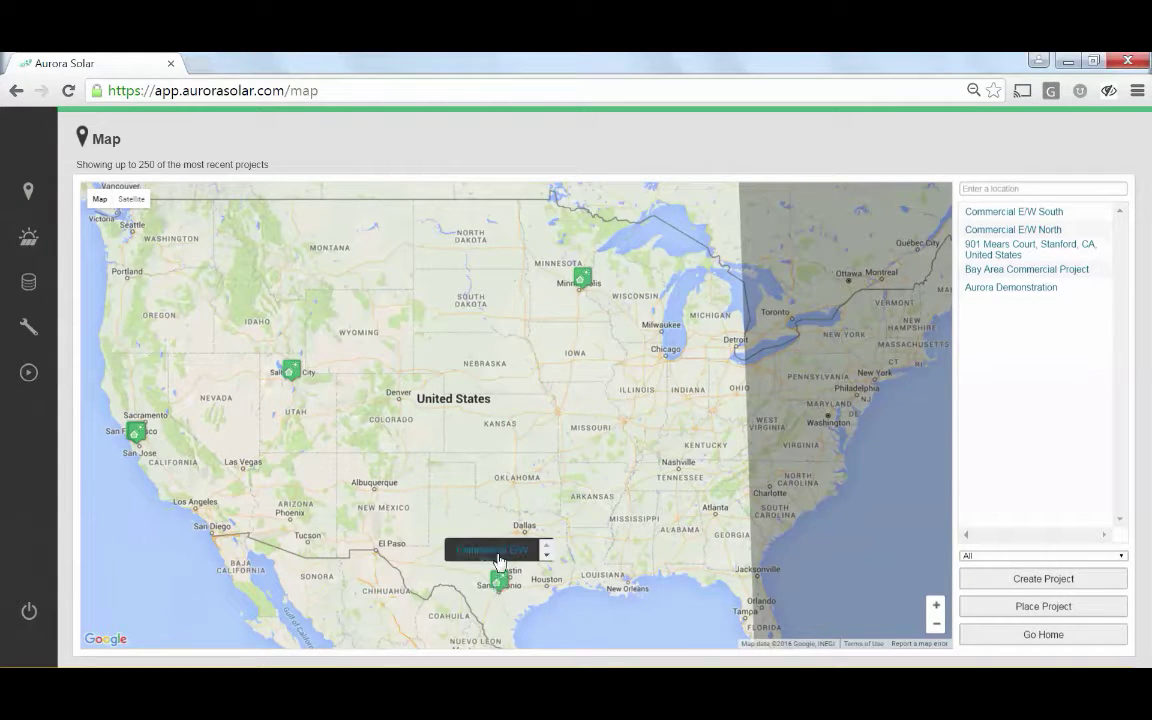
# Open the Commercial E/W South project from its map marker near San Antonio
pyautogui.click(499, 553)
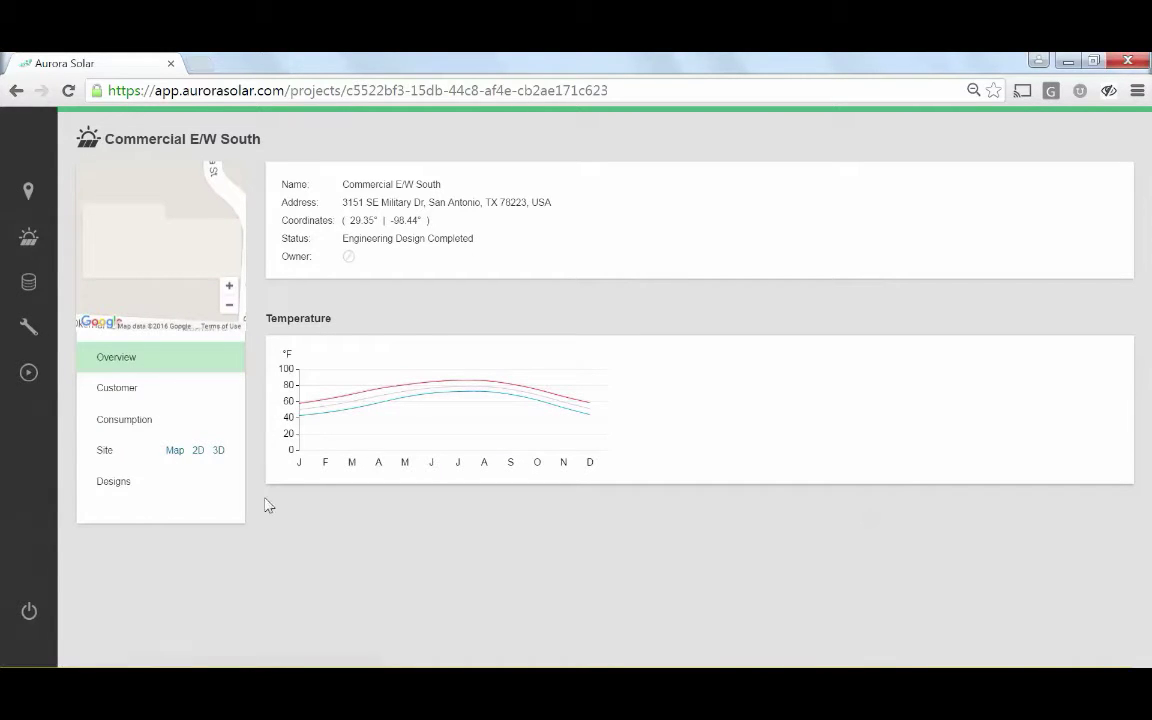
# Add a design named 'Test 1' and zoom and recentre its roof layout
pyautogui.click(173, 487)
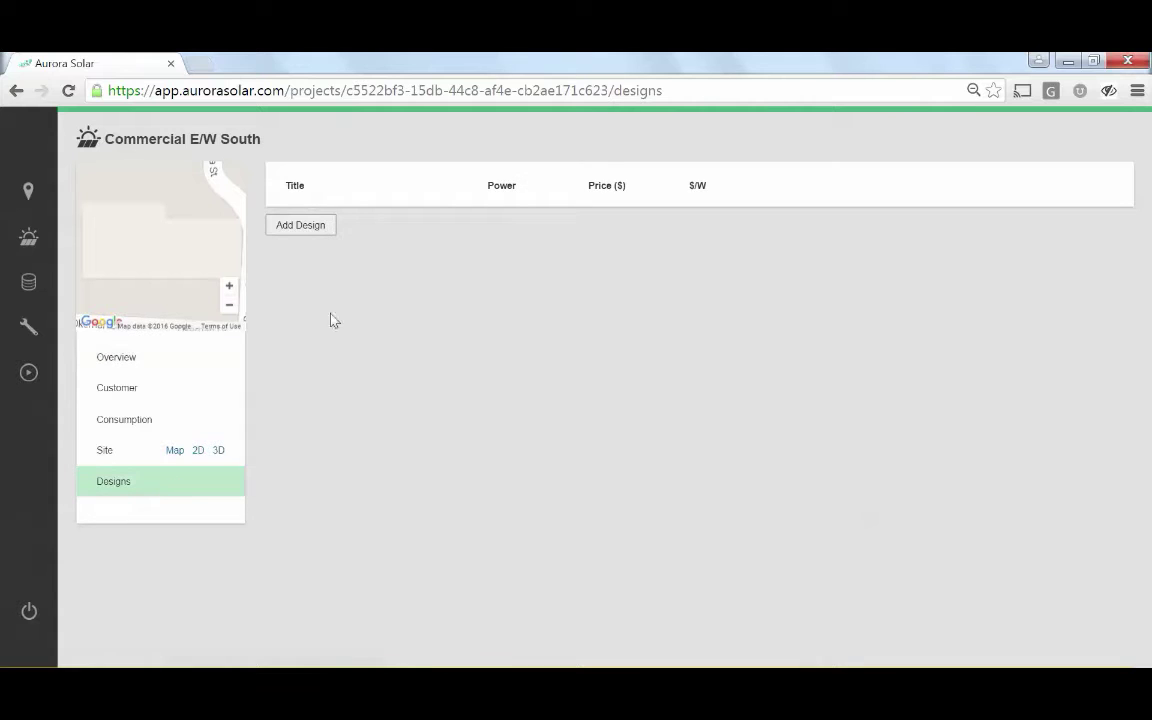
pyautogui.click(306, 226)
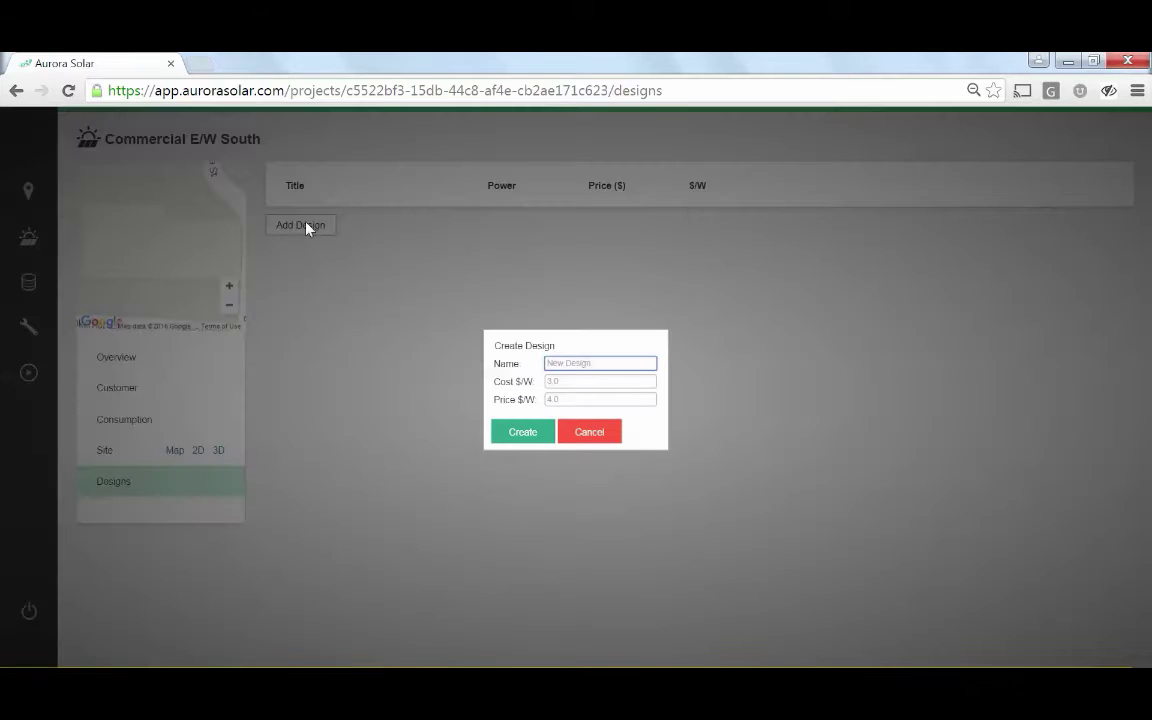
pyautogui.write('Test 1')
pyautogui.press('Return')
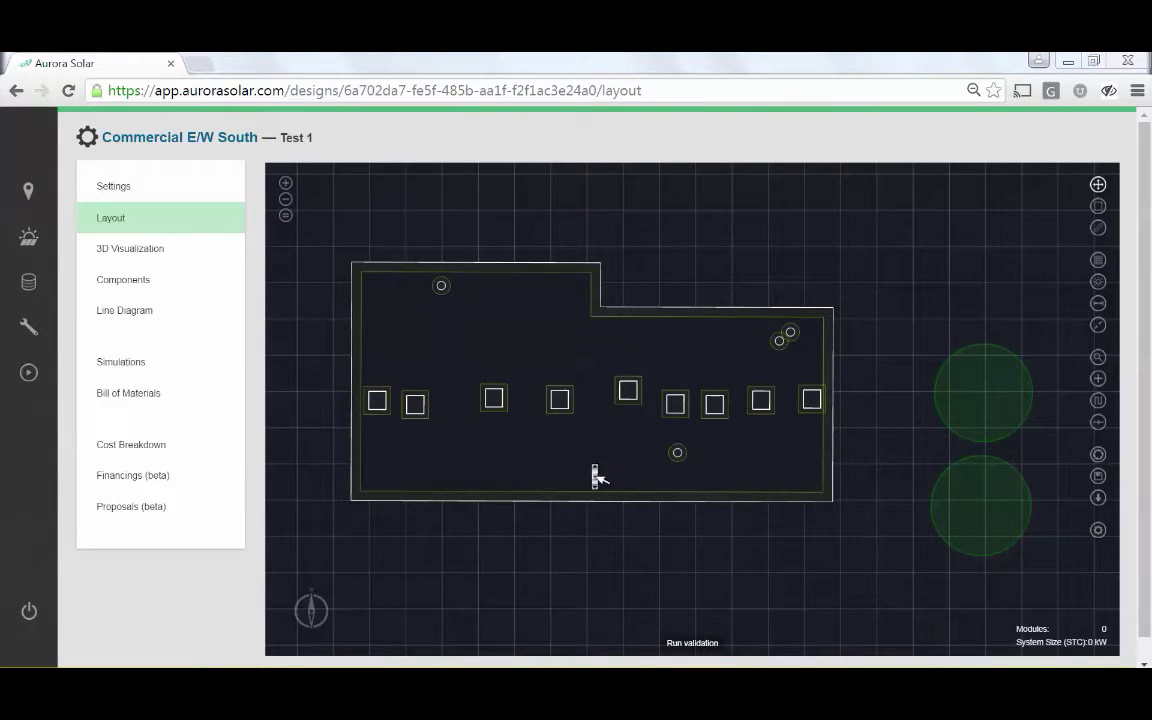
pyautogui.scroll(2, 591, 472)
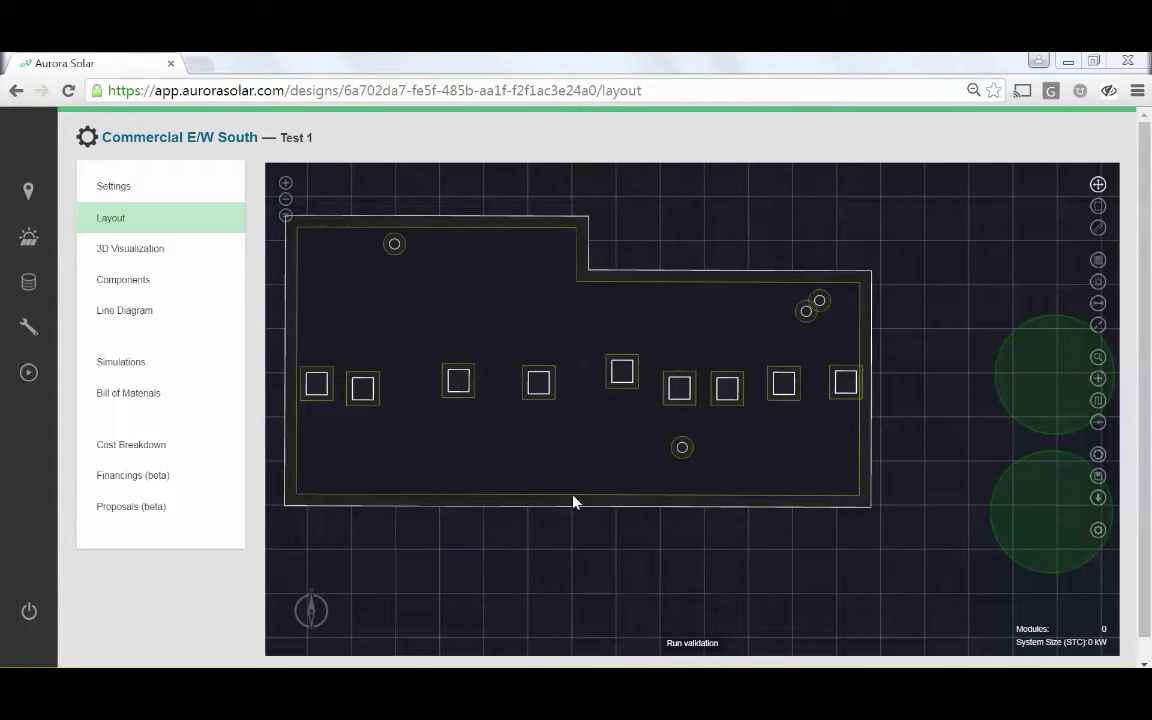
pyautogui.moveTo(573, 501); pyautogui.dragTo(617, 513, button='right')
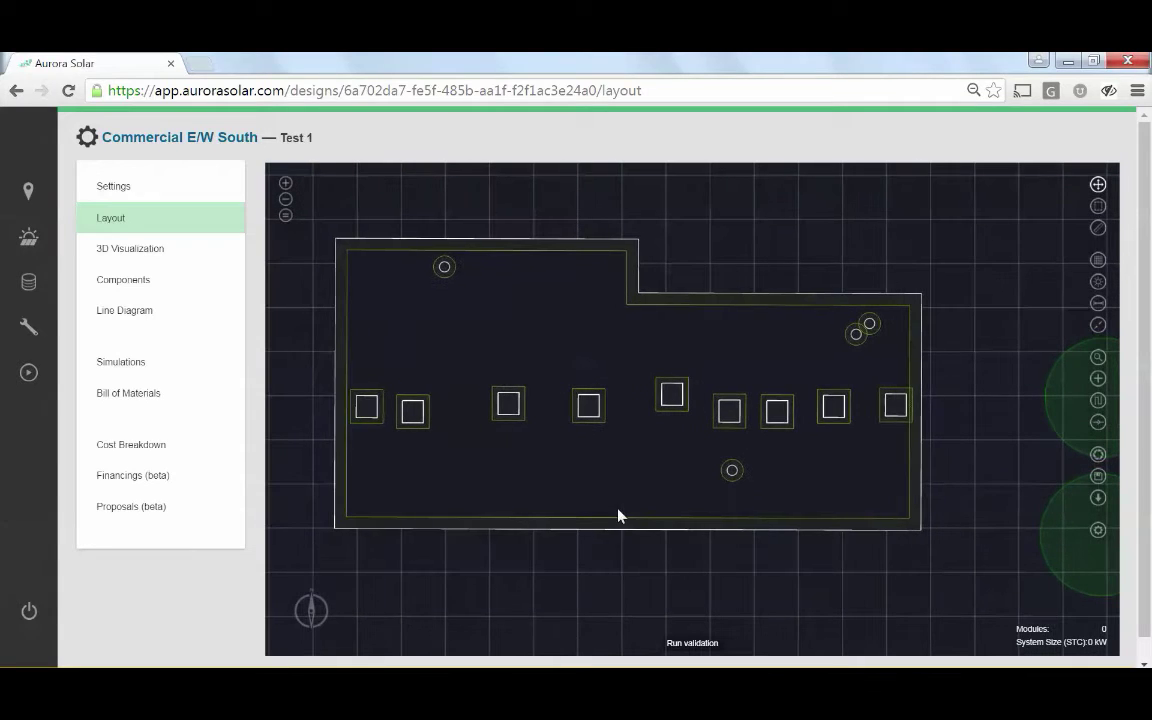
# Start a new panel array using CS6X-315P modules and the STP 15000TL-US-10 inverter
pyautogui.click(1098, 379)
pyautogui.click(1098, 381)
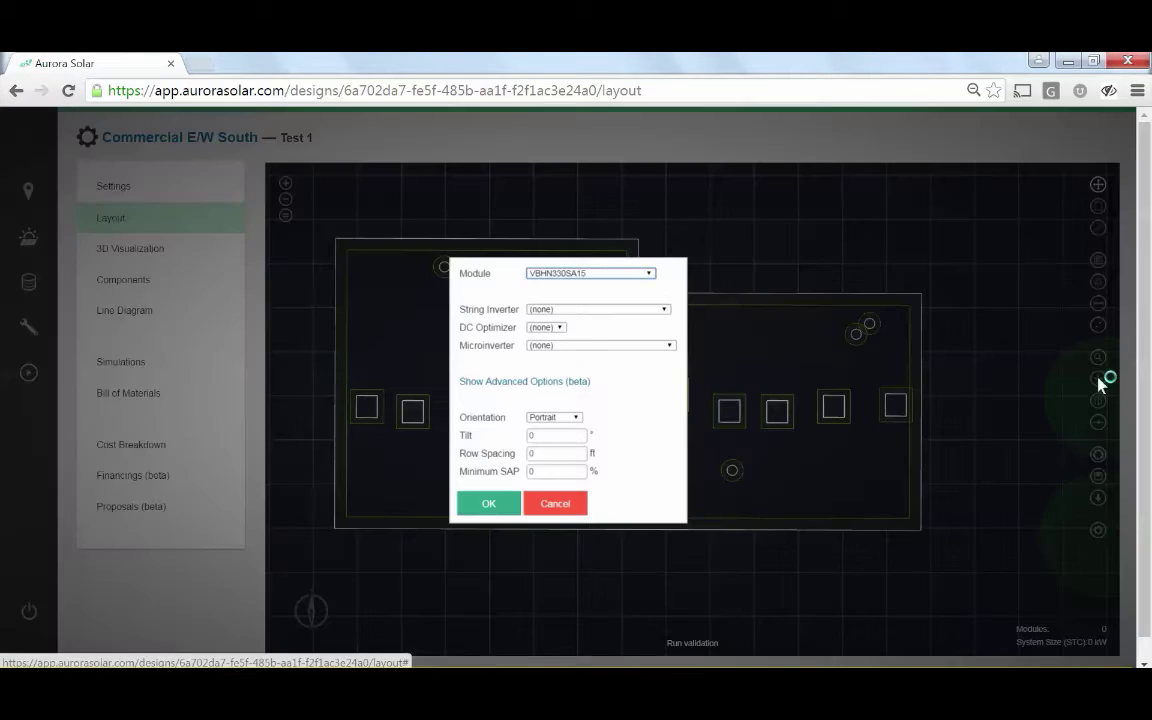
pyautogui.click(600, 273)
pyautogui.click(583, 300)
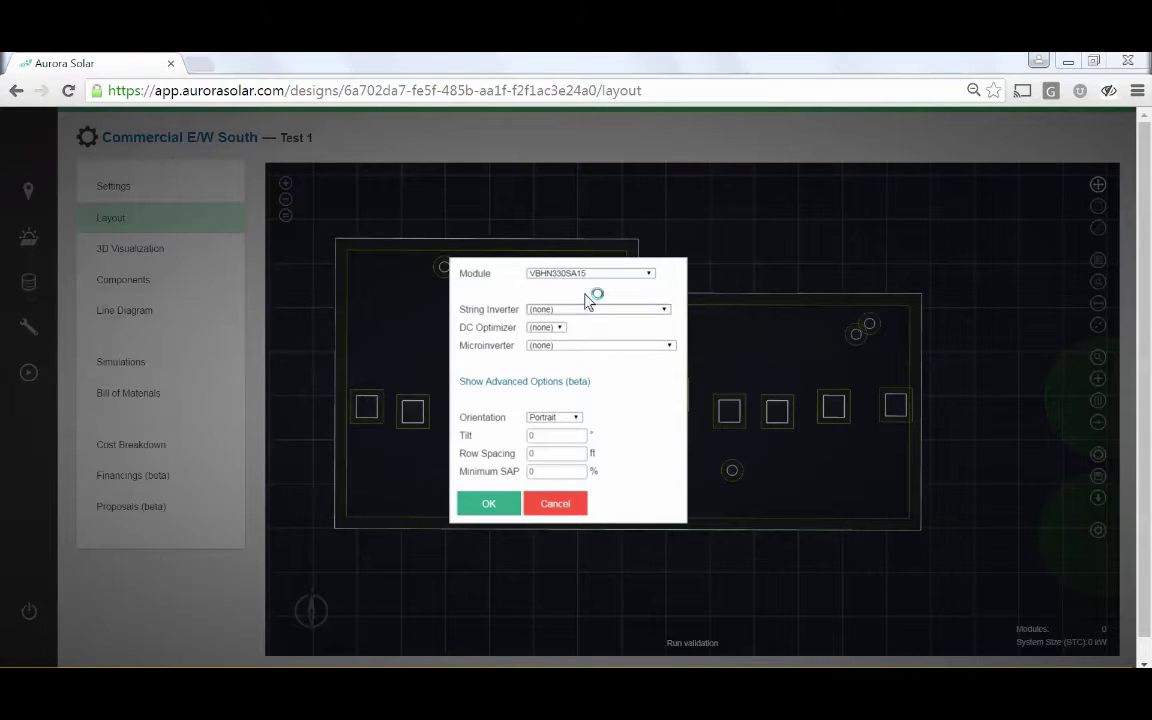
pyautogui.click(612, 274)
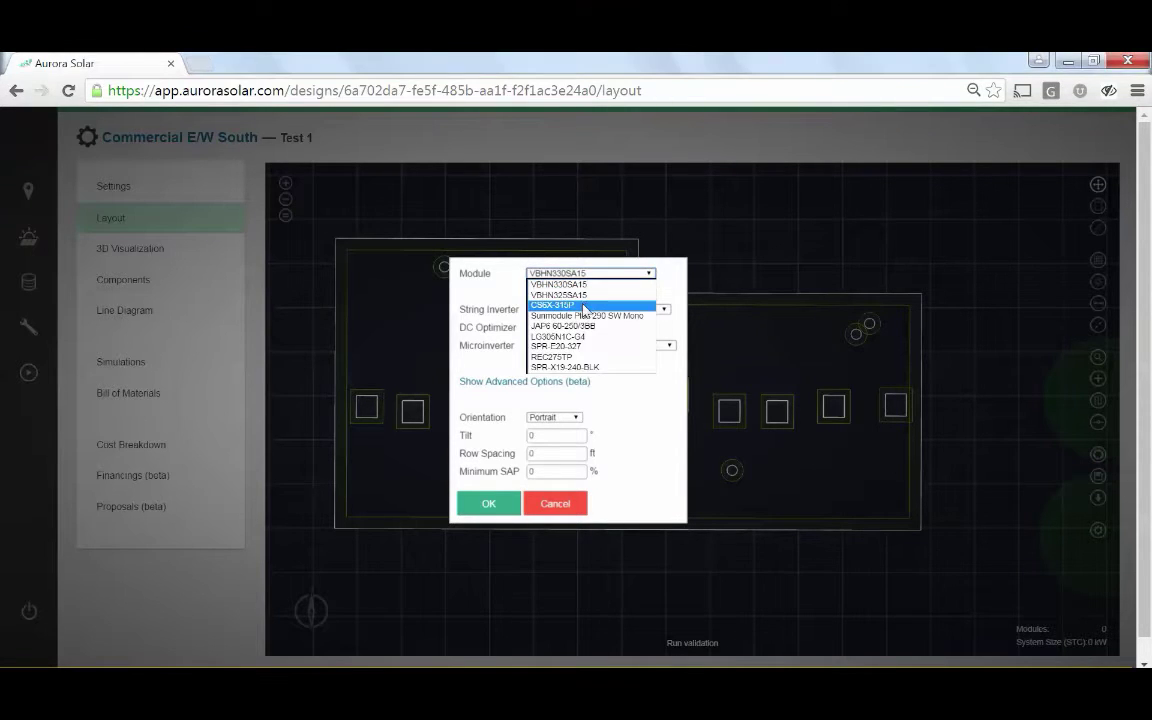
pyautogui.click(584, 306)
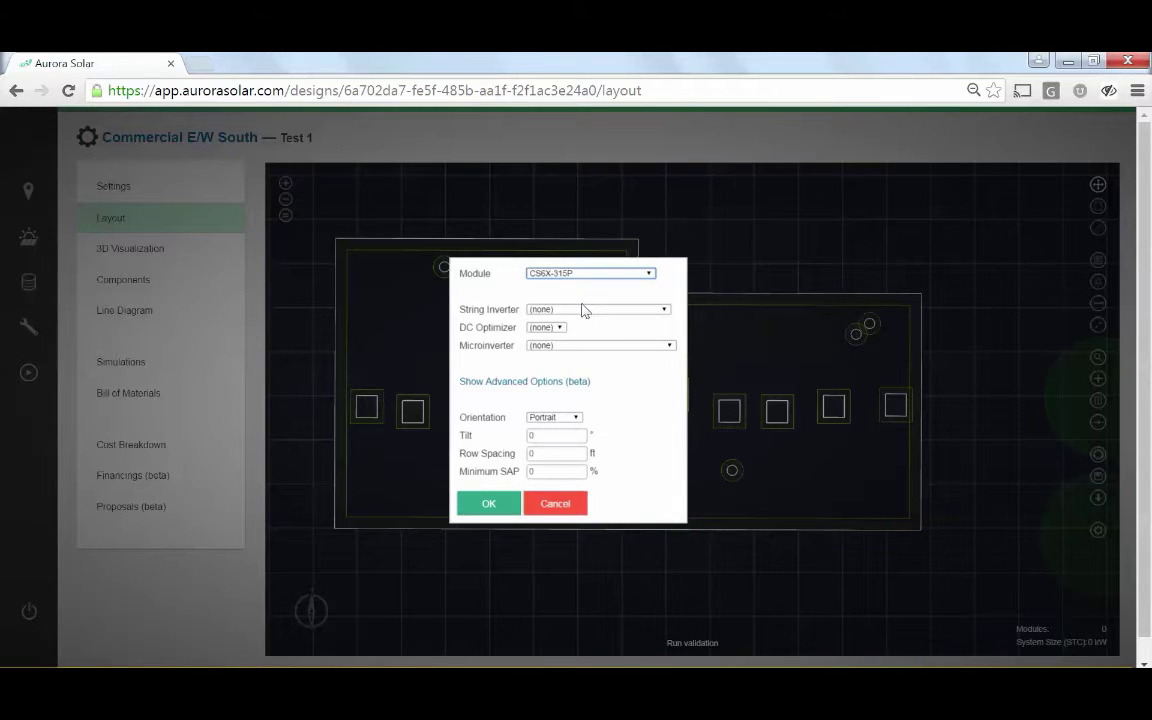
pyautogui.click(579, 310)
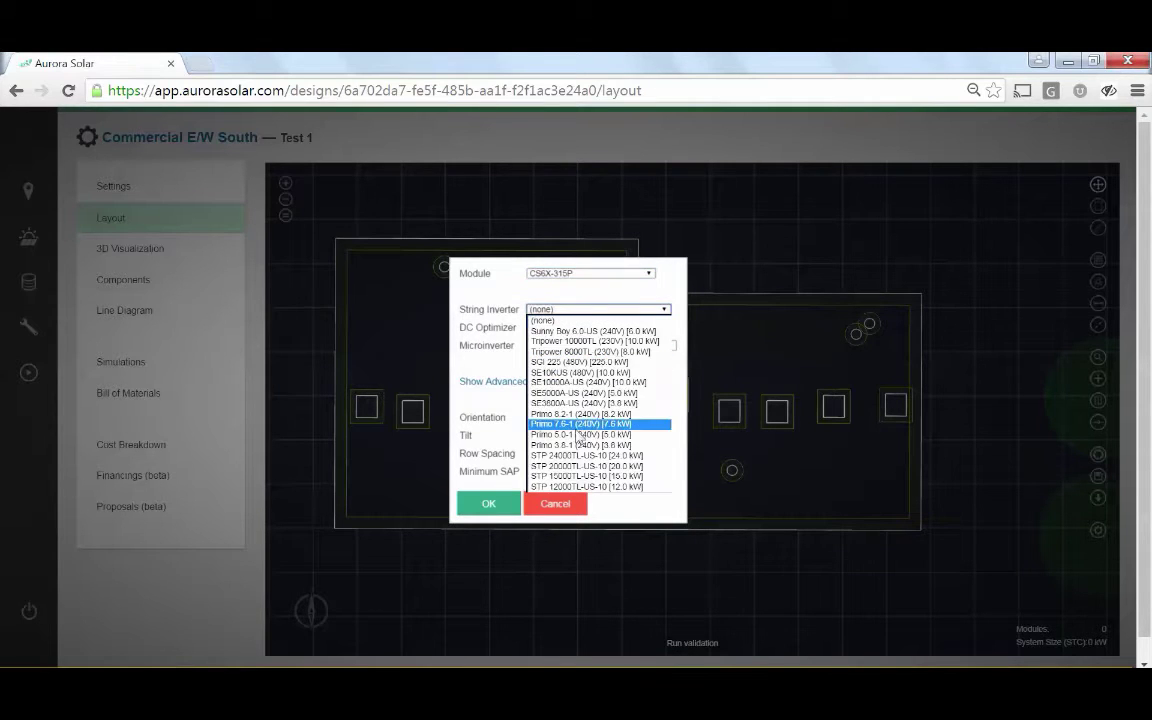
pyautogui.click(590, 476)
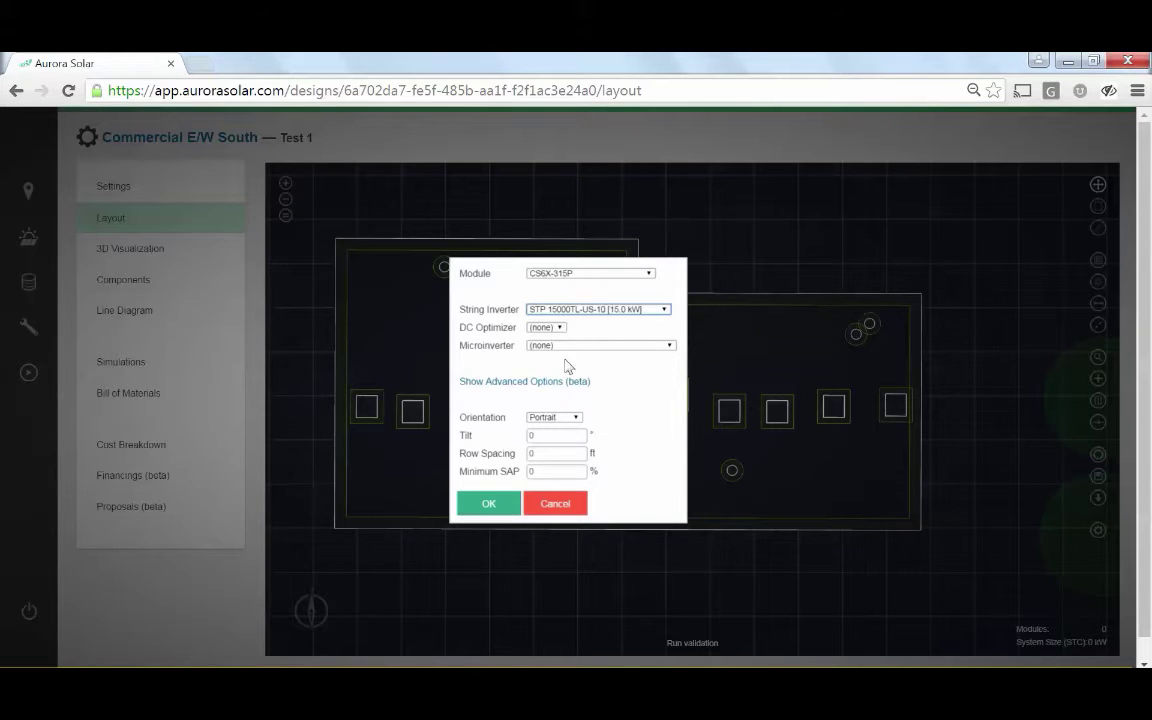
# In the advanced array options, set the overcurrent ratio to 1
pyautogui.click(539, 382)
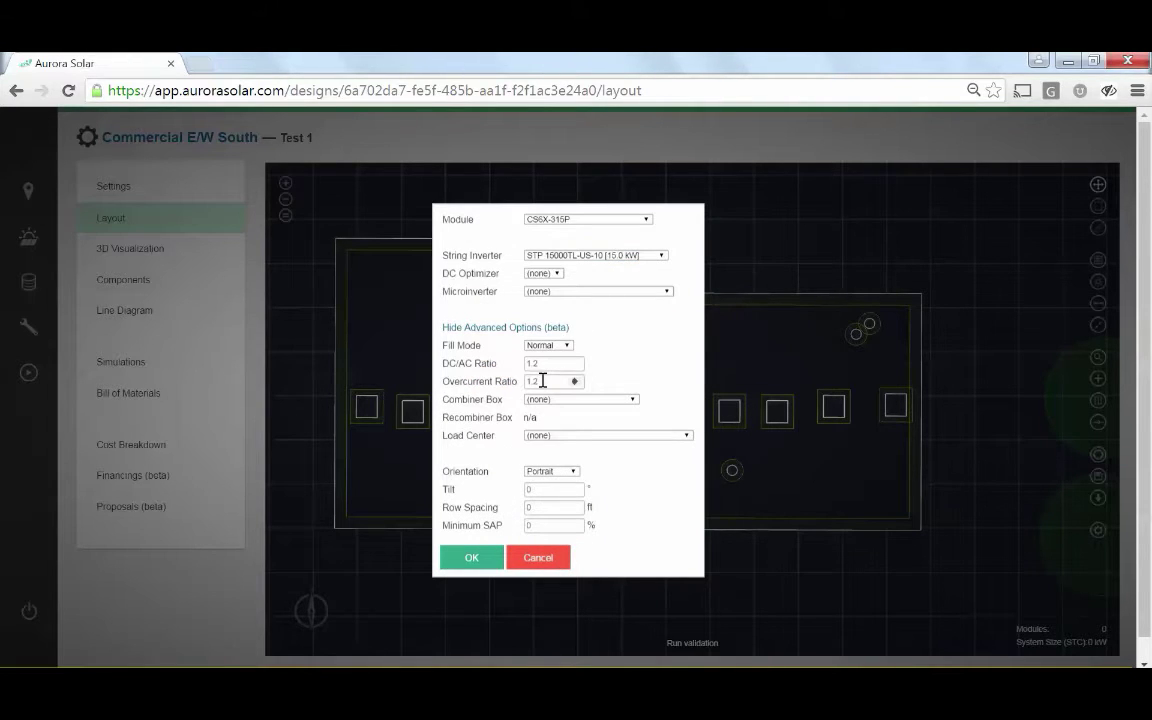
pyautogui.click(546, 363)
pyautogui.click(546, 381)
pyautogui.press('BackSpace')
pyautogui.write('15')
pyautogui.press('BackSpace')
pyautogui.press('BackSpace')
pyautogui.press('BackSpace')
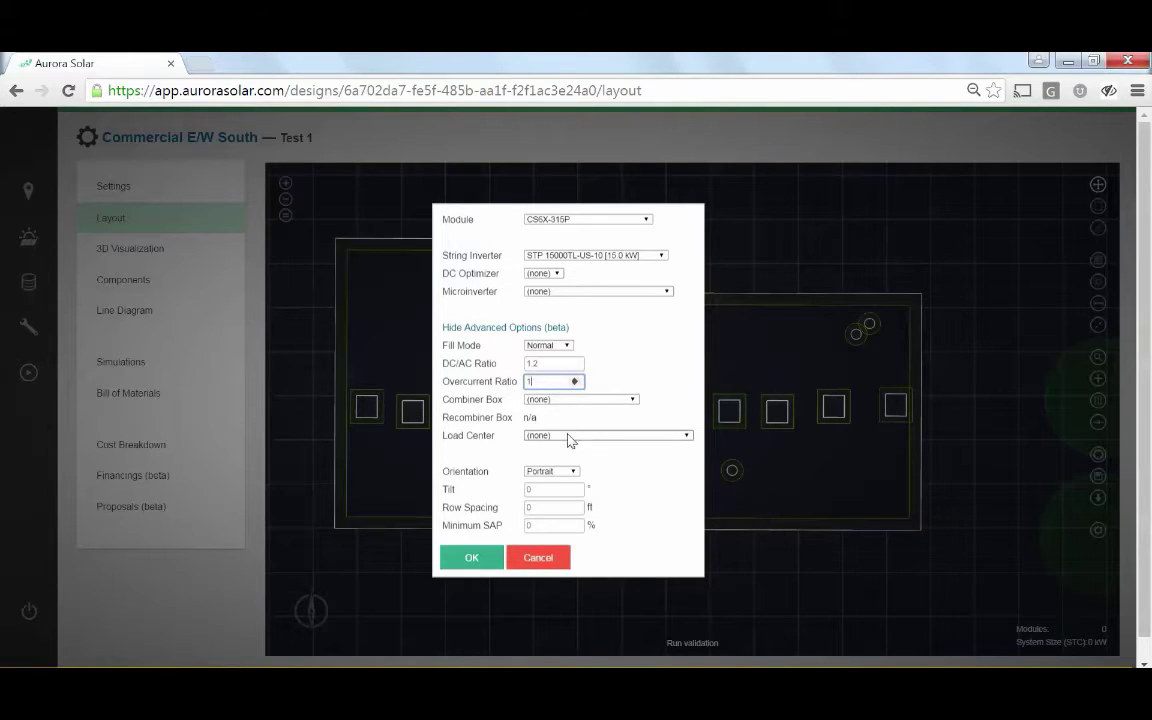
pyautogui.click(632, 476)
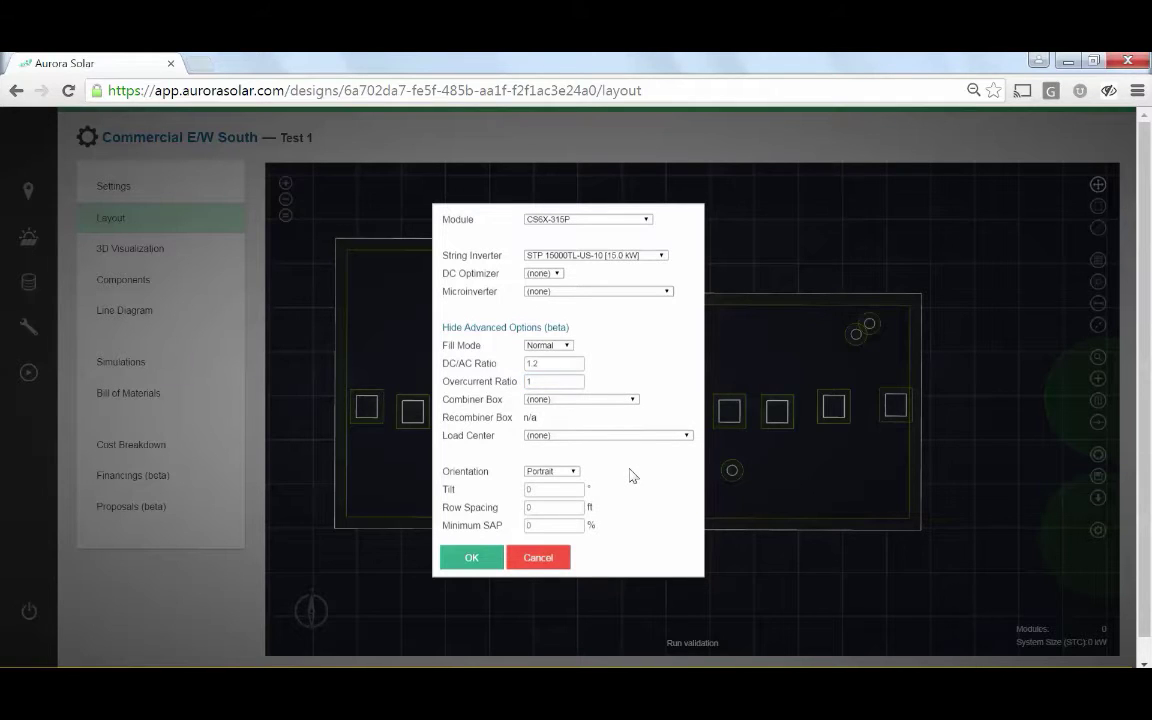
# Make the panels landscape with 15° tilt and 1.6 ft row spacing, then confirm
pyautogui.click(573, 474)
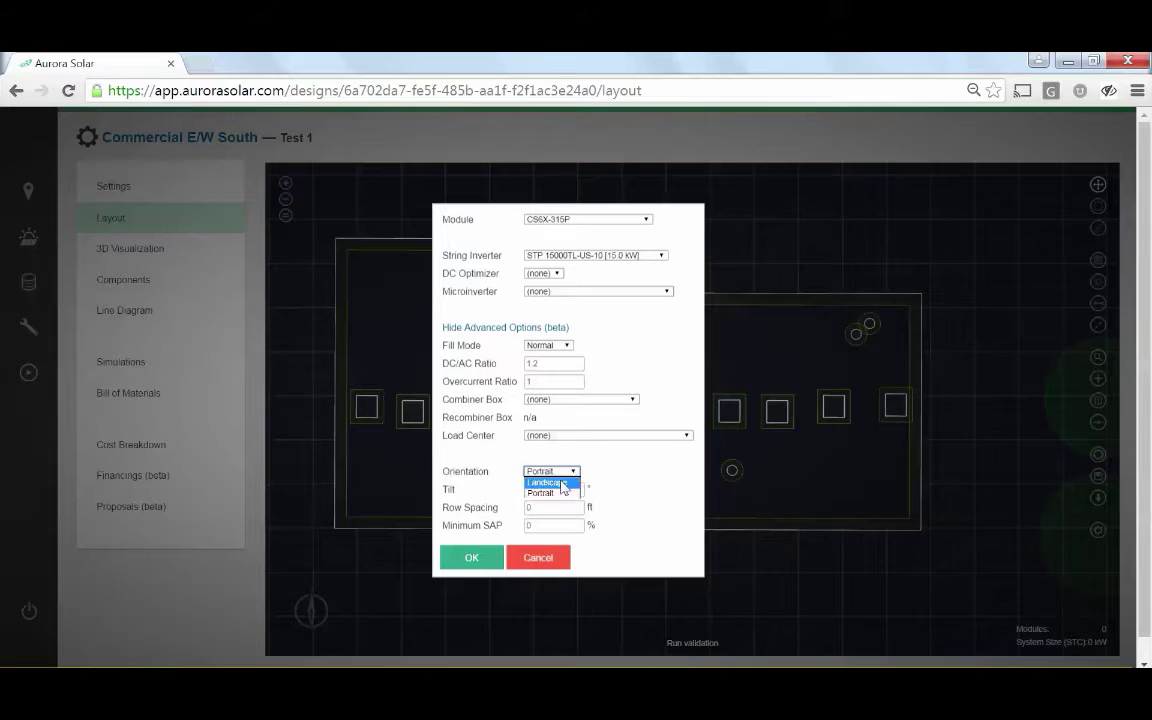
pyautogui.click(552, 488)
pyautogui.click(549, 490)
pyautogui.write('15')
pyautogui.press('Tab')
pyautogui.write('1.6')
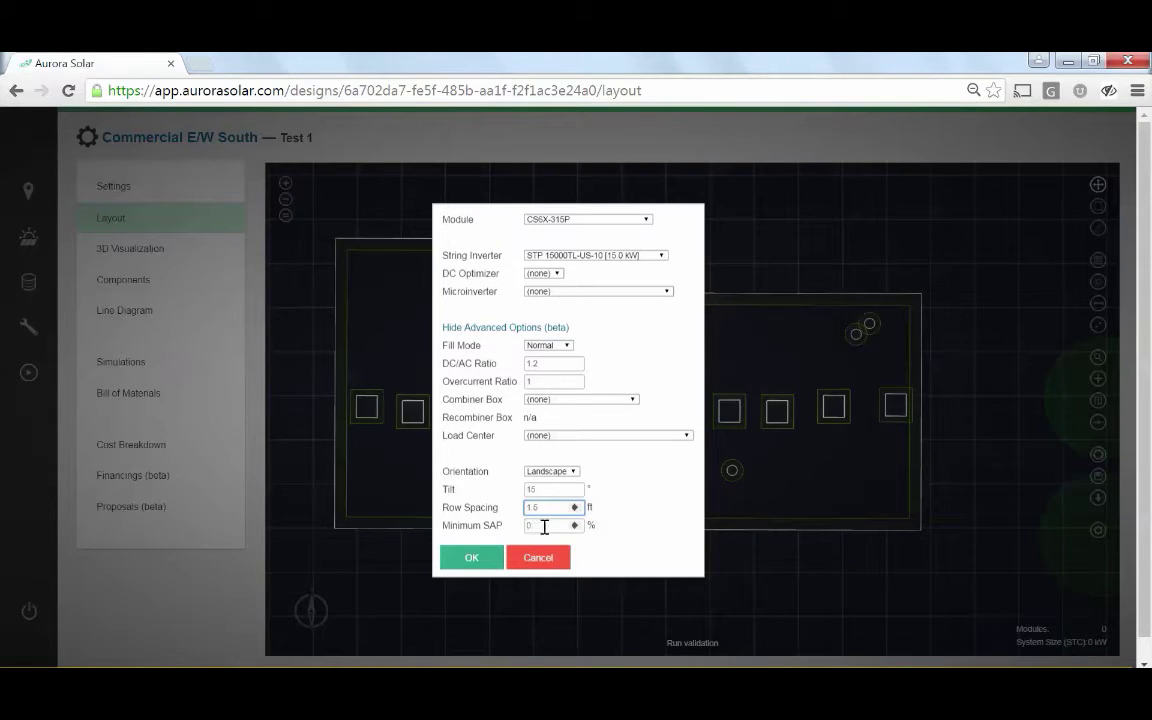
pyautogui.click(476, 559)
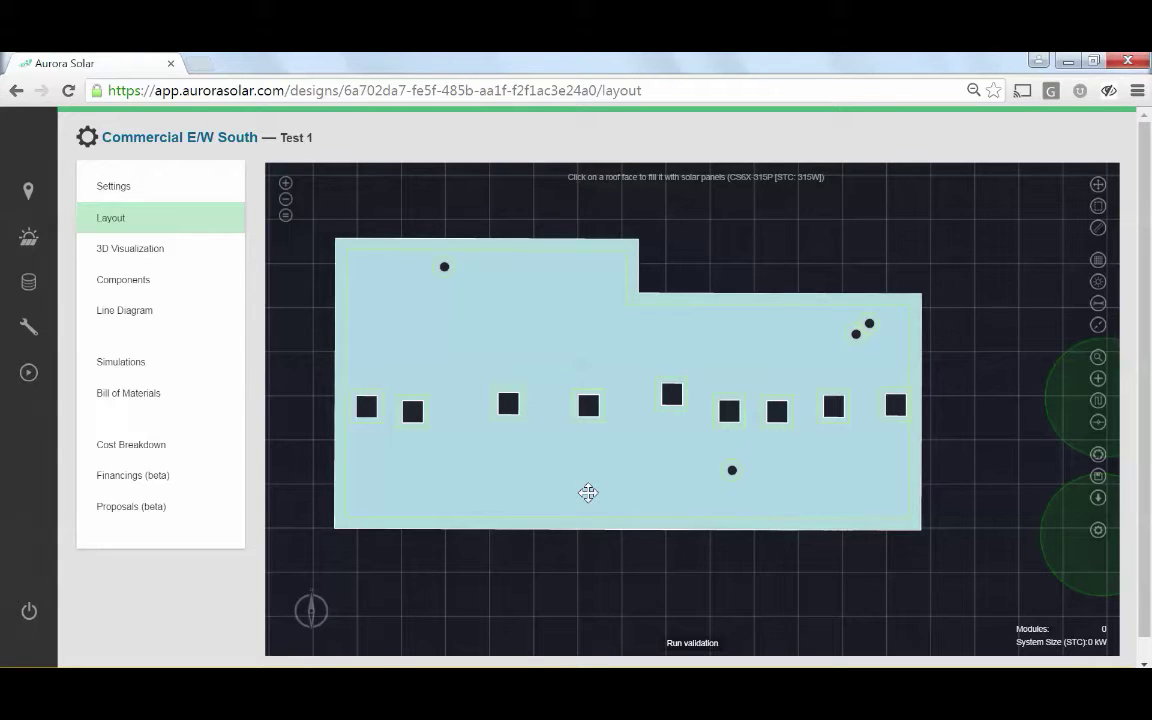
# Fill the roof with 403 panels (126.9 kW) and move a combiner box to the bottom edge
pyautogui.click(588, 493)
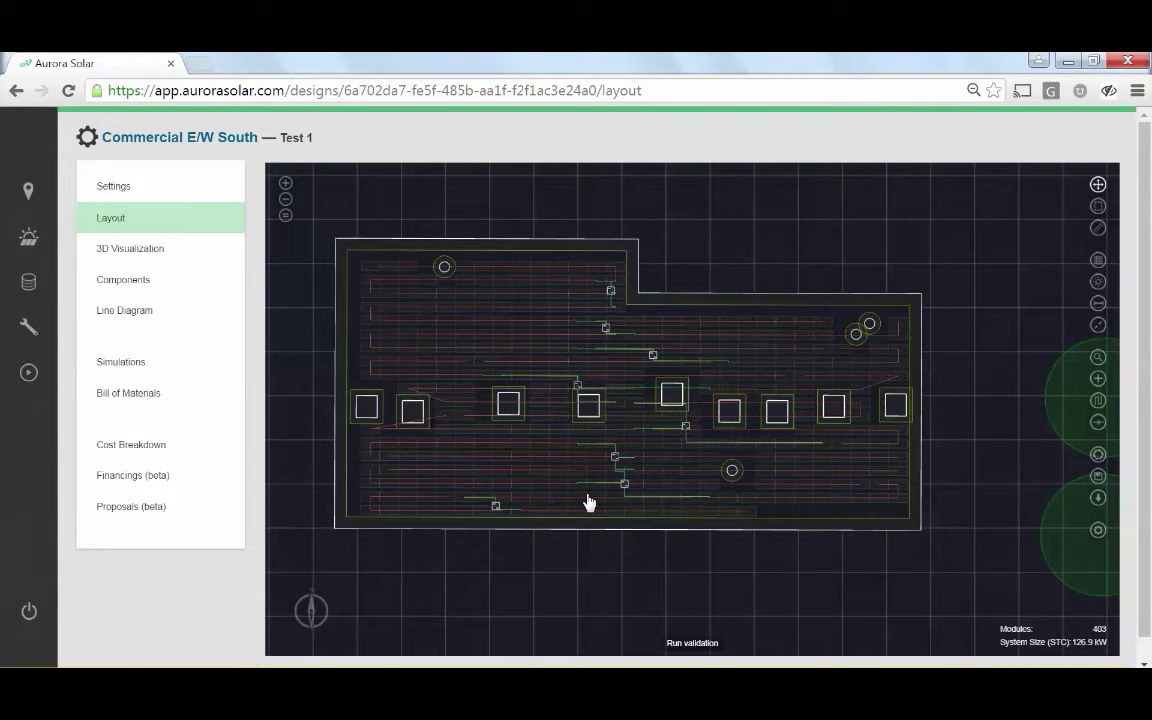
pyautogui.scroll(2, 670, 555)
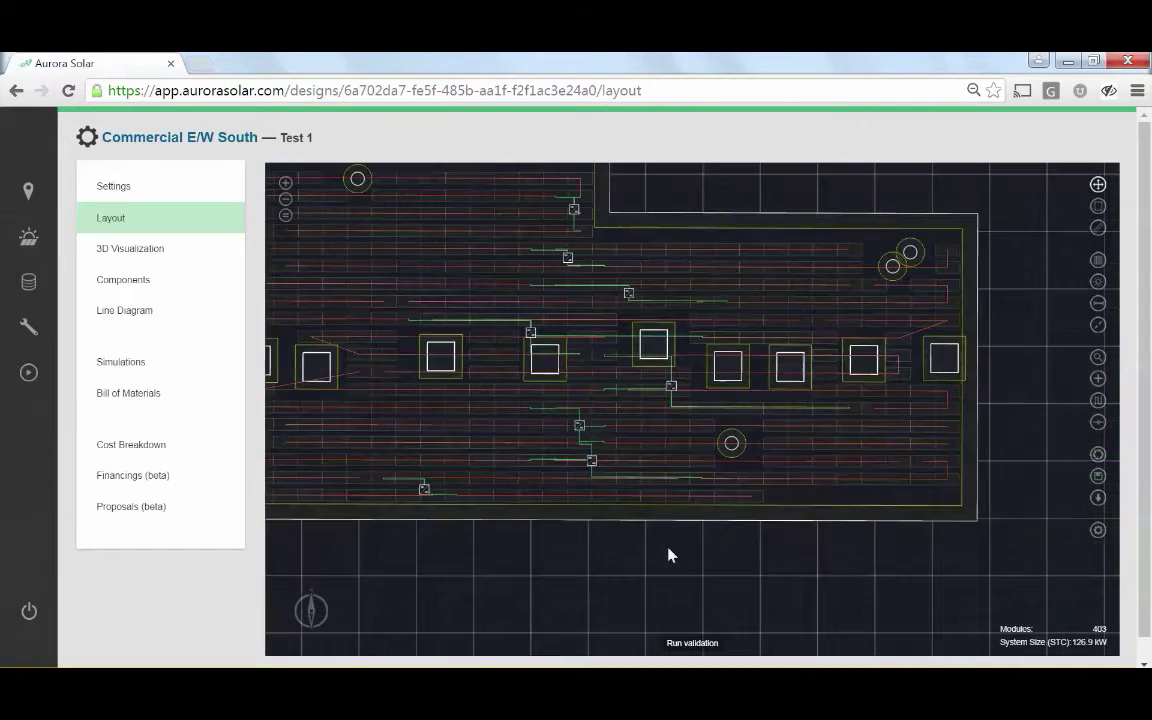
pyautogui.moveTo(670, 555); pyautogui.dragTo(831, 561)
pyautogui.scroll(2, 727, 573)
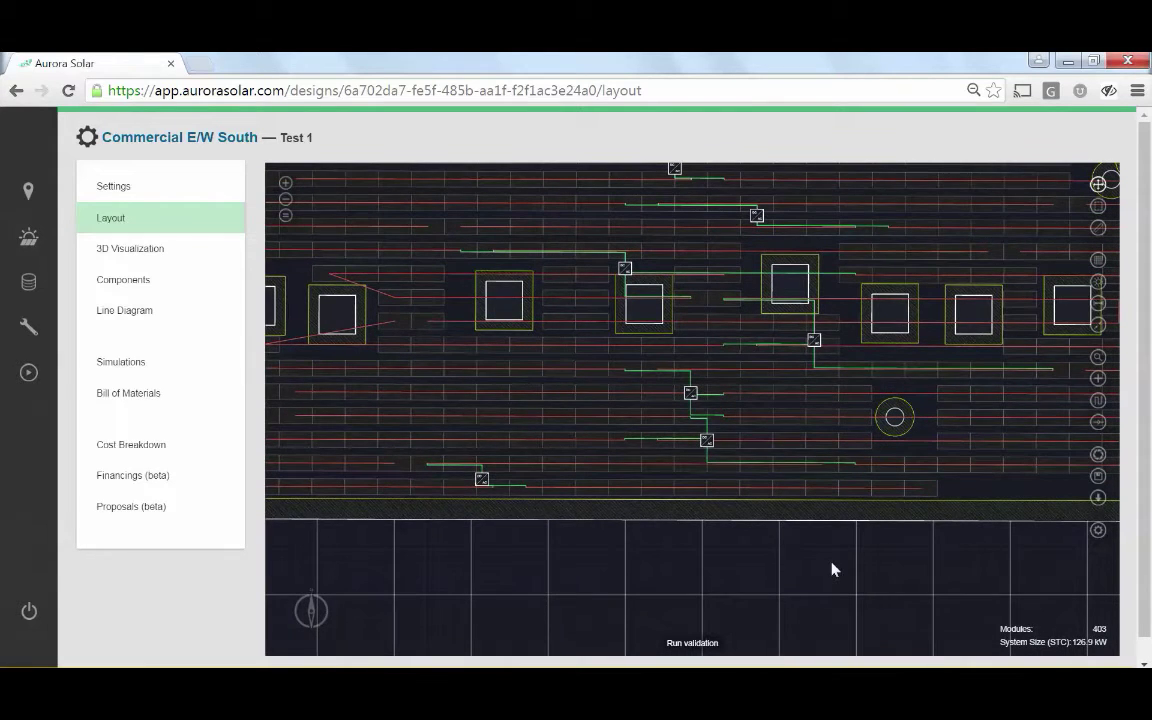
pyautogui.scroll(-3, 829, 563)
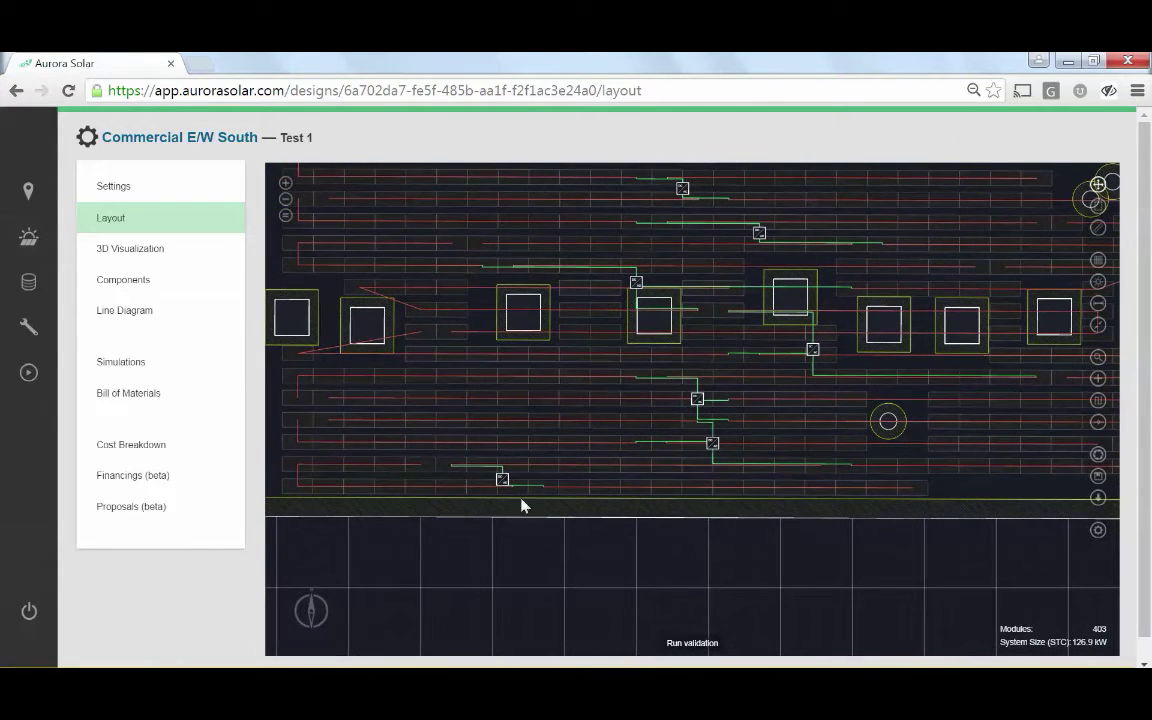
pyautogui.moveTo(502, 482)
pyautogui.mouseDown()
pyautogui.moveTo(476, 481)
pyautogui.moveTo(458, 501)
pyautogui.moveTo(527, 522)
pyautogui.moveTo(509, 506)
pyautogui.mouseUp()
# Save the Test 1 layout changes and view the panel-covered roof in 3D
pyautogui.click(161, 253)
pyautogui.click(507, 426)
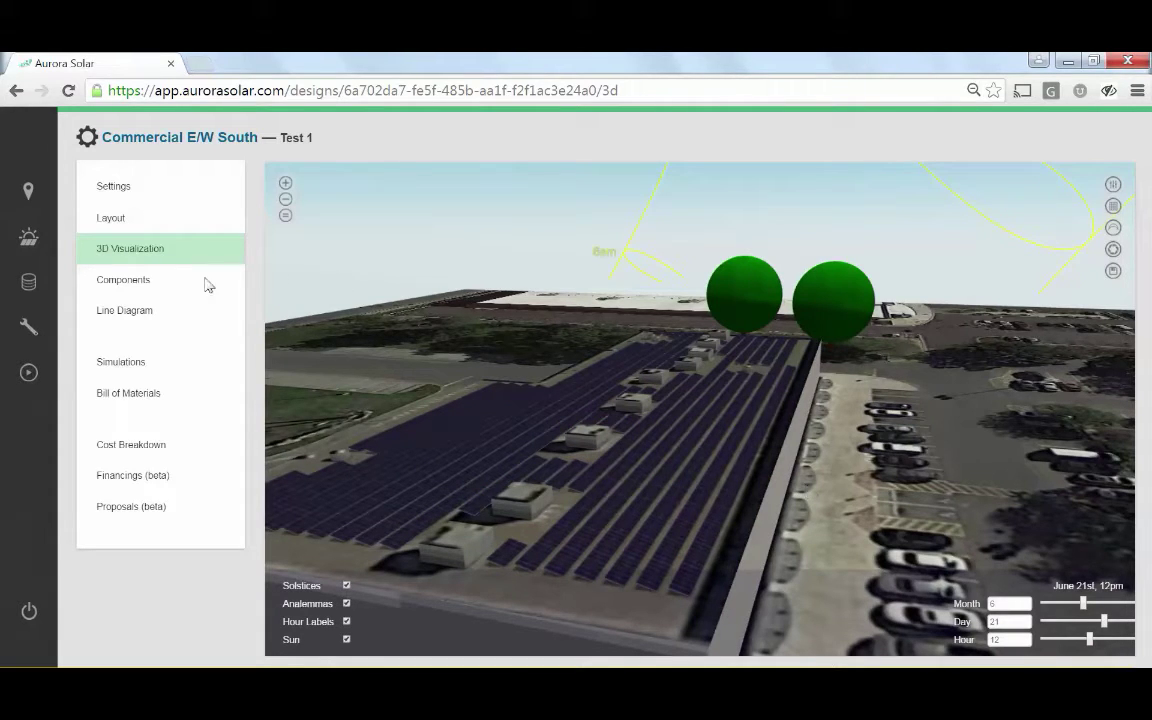
# Run the Aurora Simulation (Master) for Test 1, giving 181.8 MWh and 1,432 kWh/kWp
pyautogui.click(160, 289)
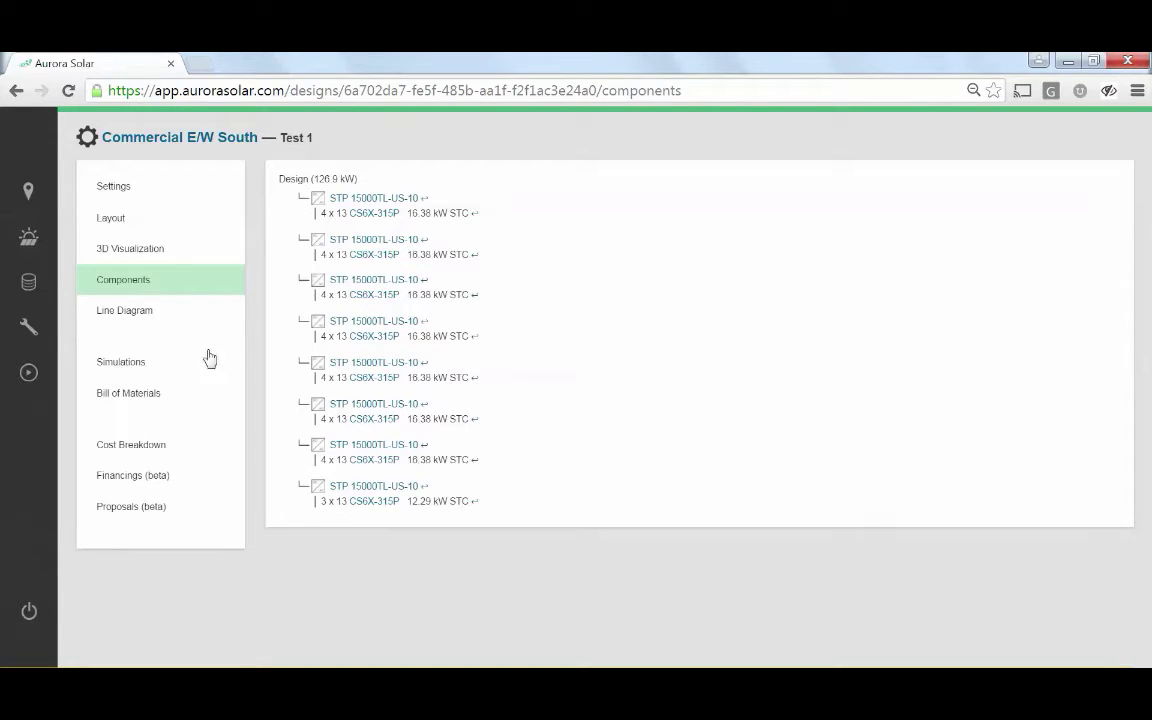
pyautogui.click(157, 371)
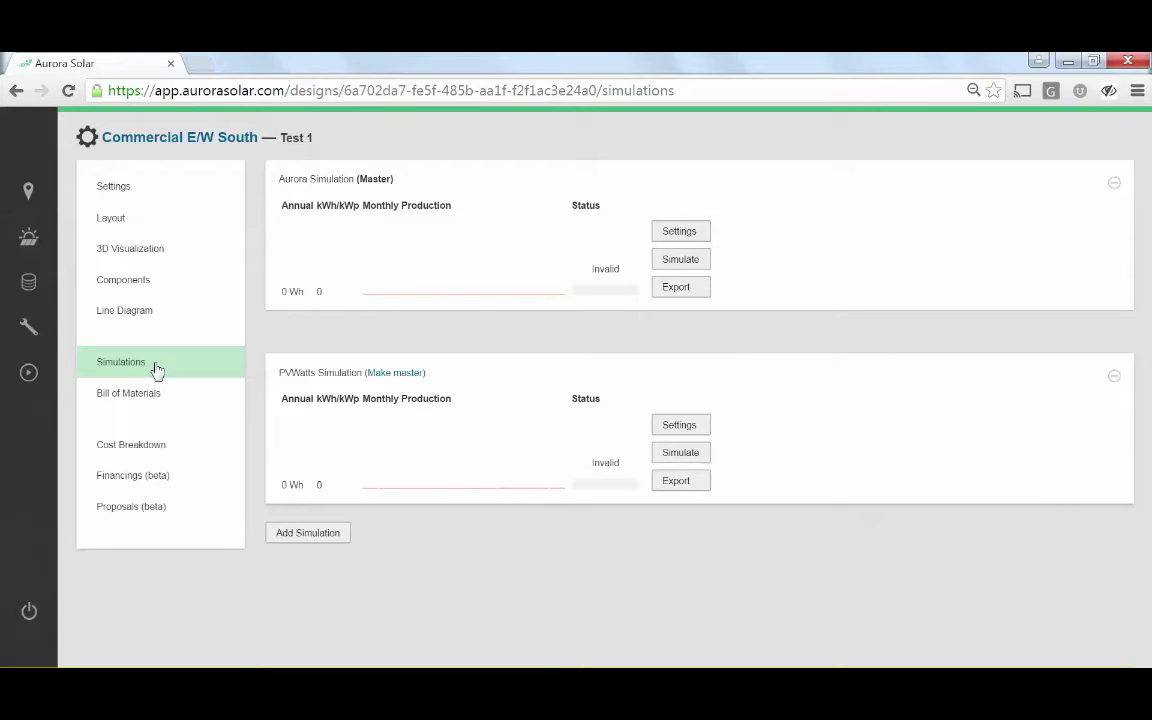
pyautogui.click(676, 260)
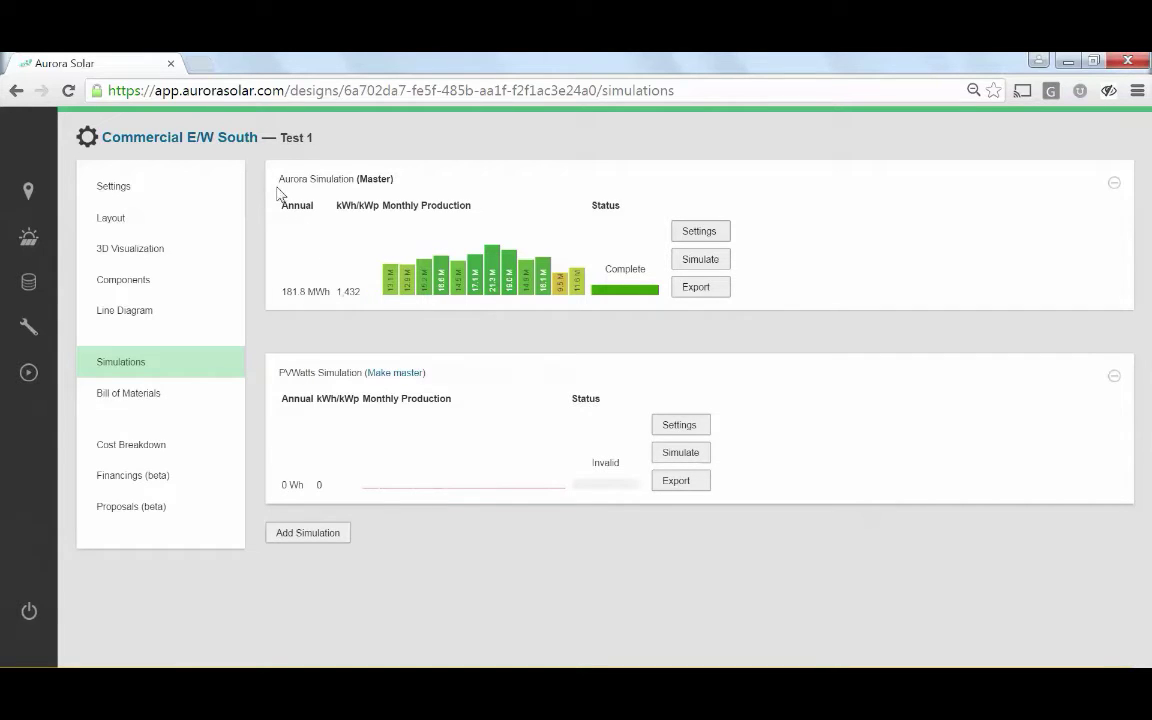
# Back on the project's designs list, add a new design named 'Test 2'
pyautogui.click(190, 137)
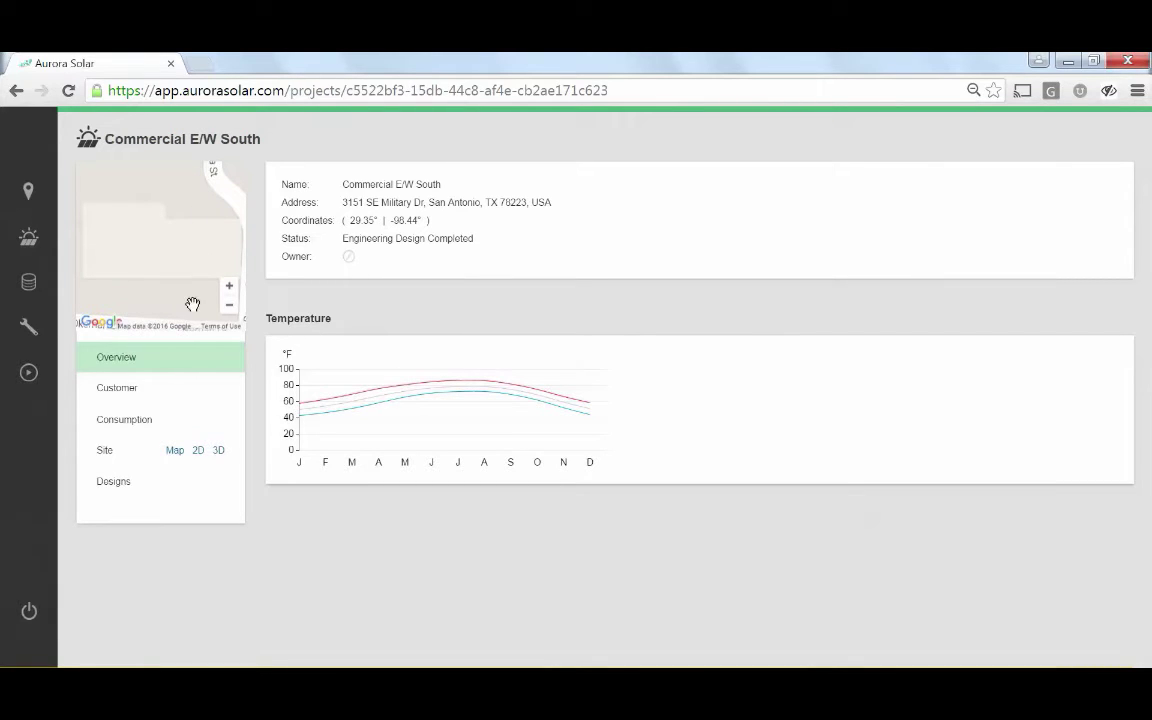
pyautogui.click(165, 485)
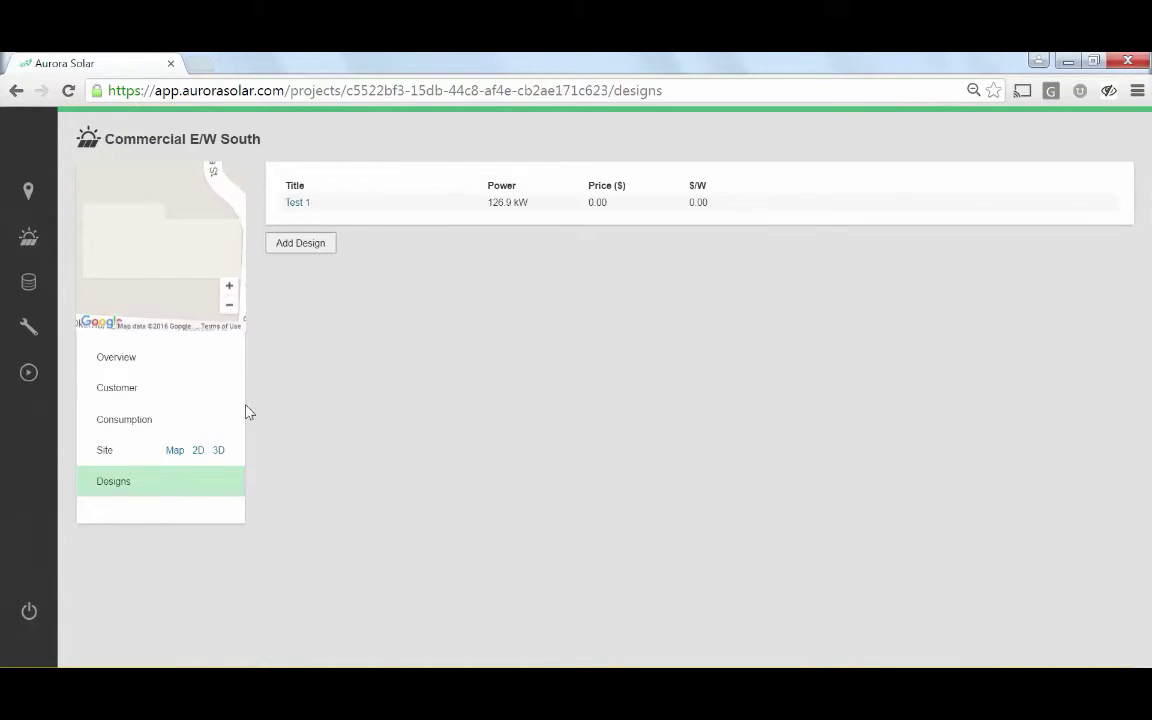
pyautogui.click(312, 246)
pyautogui.write('Test 2')
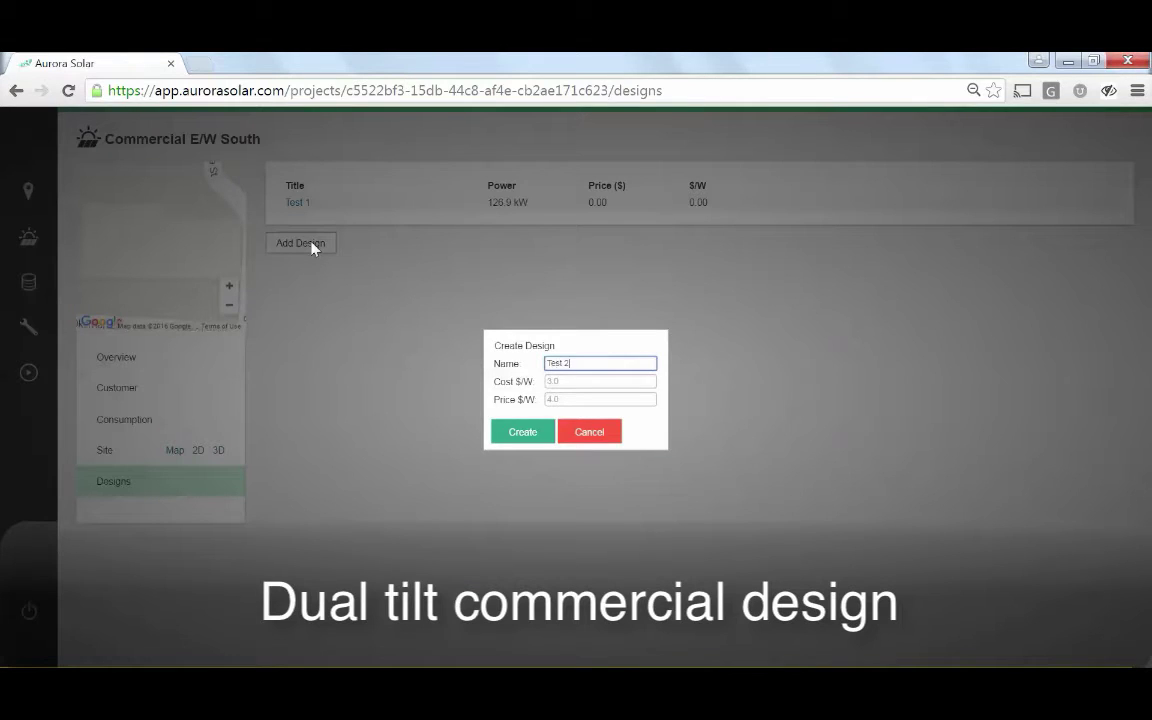
pyautogui.press('Return')
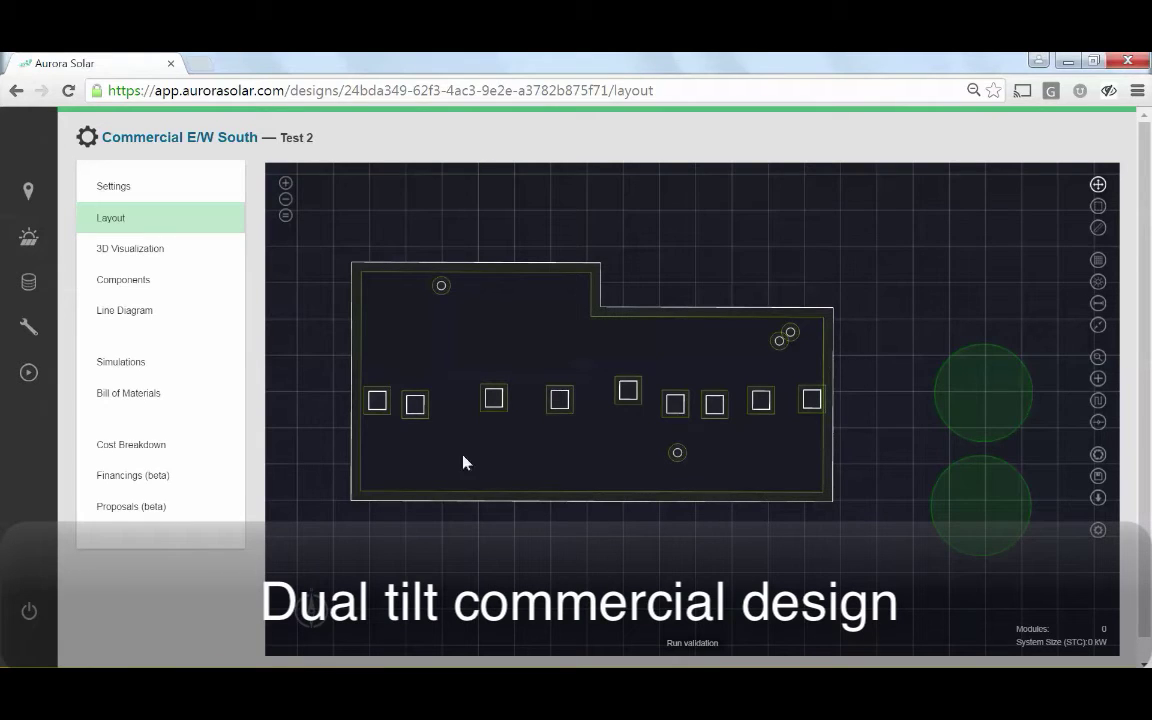
# Zoom into the Test 2 roof and bring up the CS6X-315P / STP 15000TL-US-10 array settings
pyautogui.scroll(3, 496, 479)
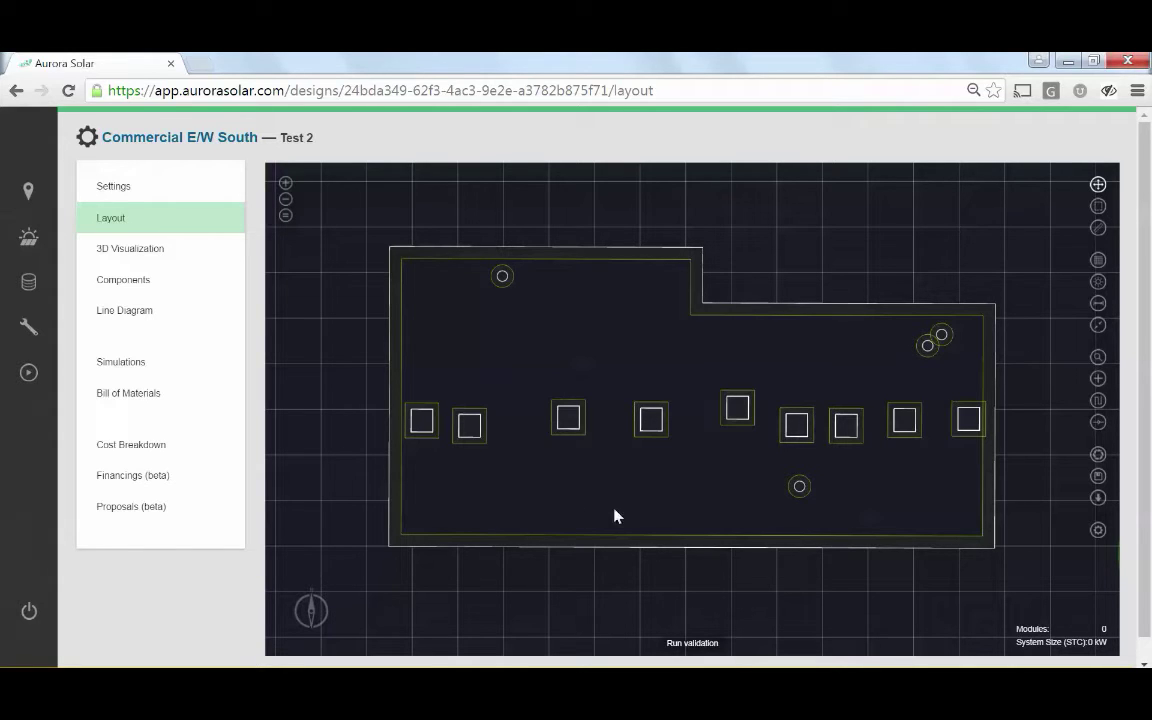
pyautogui.click(1098, 326)
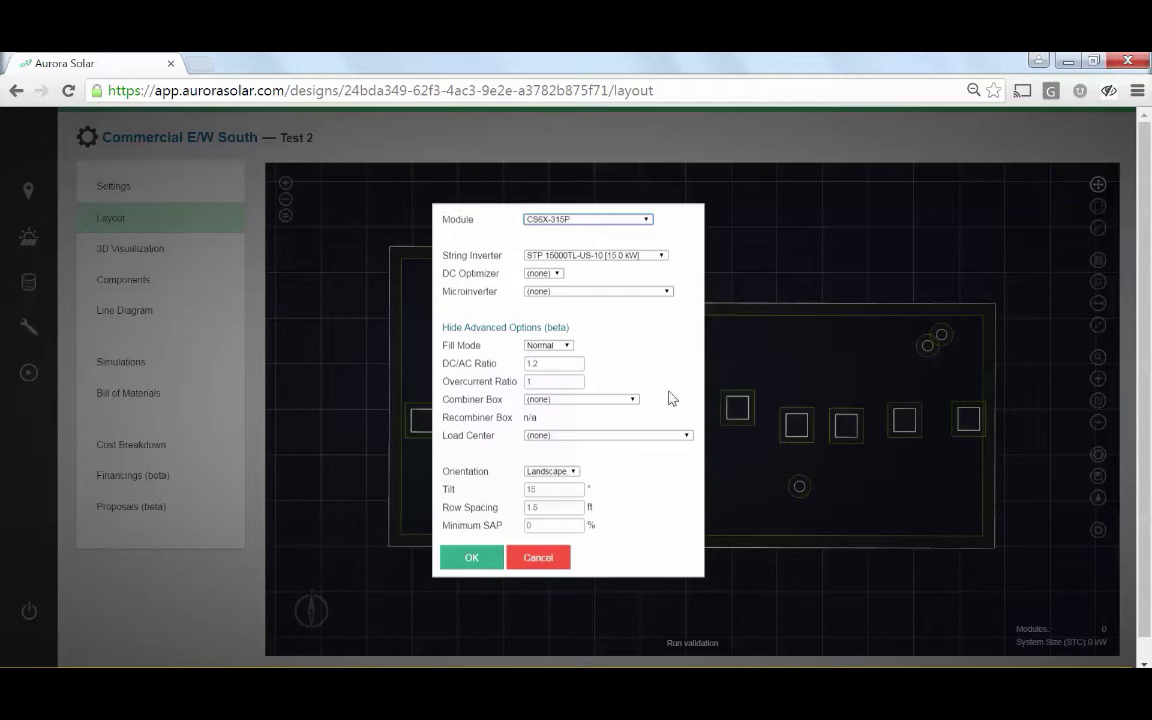
# Change the fill mode to Sawtooth and the row spacing to 0.2 ft
pyautogui.click(548, 327)
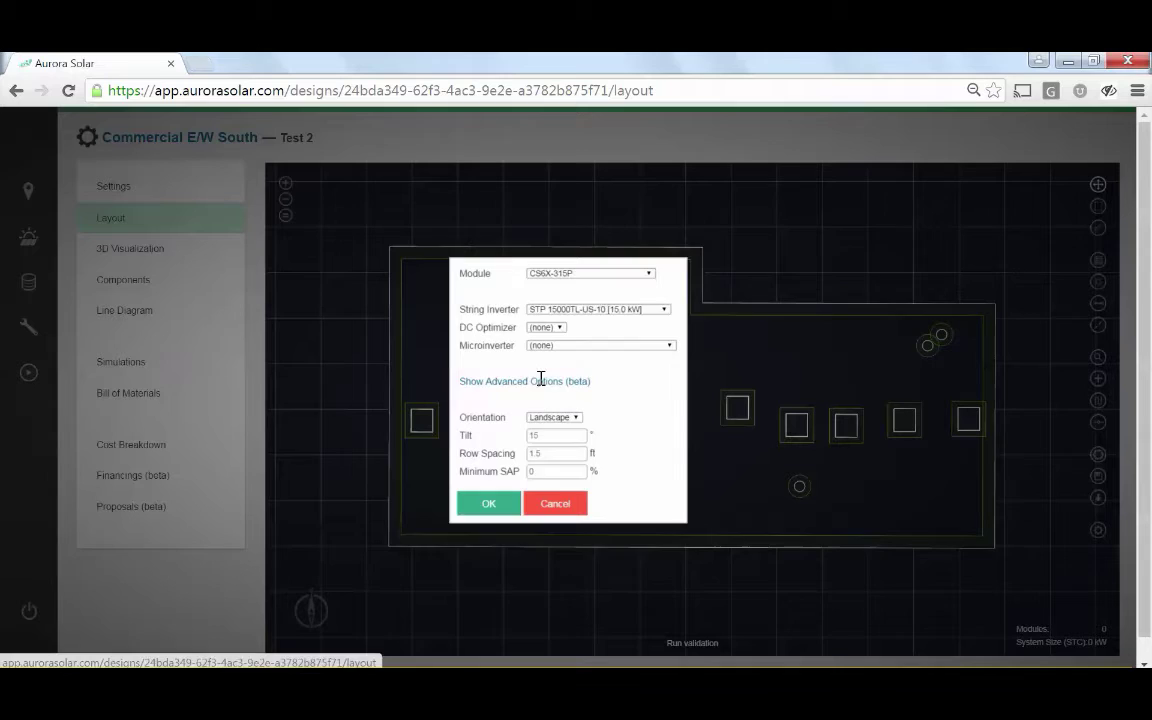
pyautogui.click(537, 381)
pyautogui.click(559, 346)
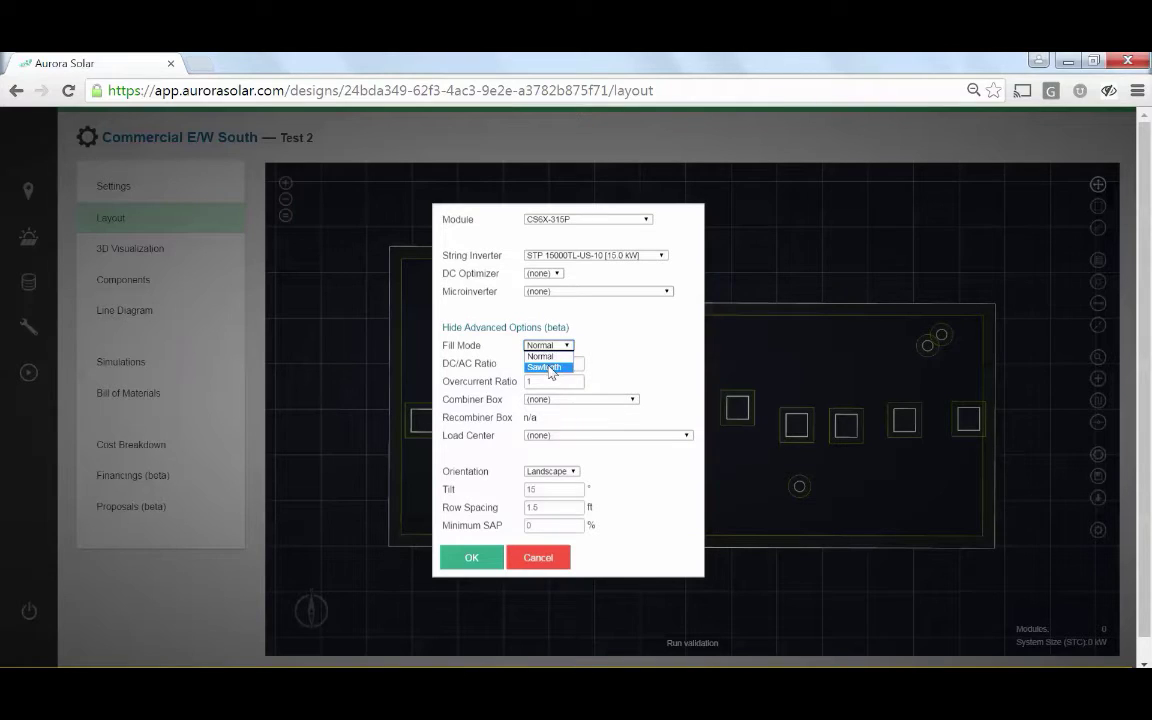
pyautogui.click(550, 367)
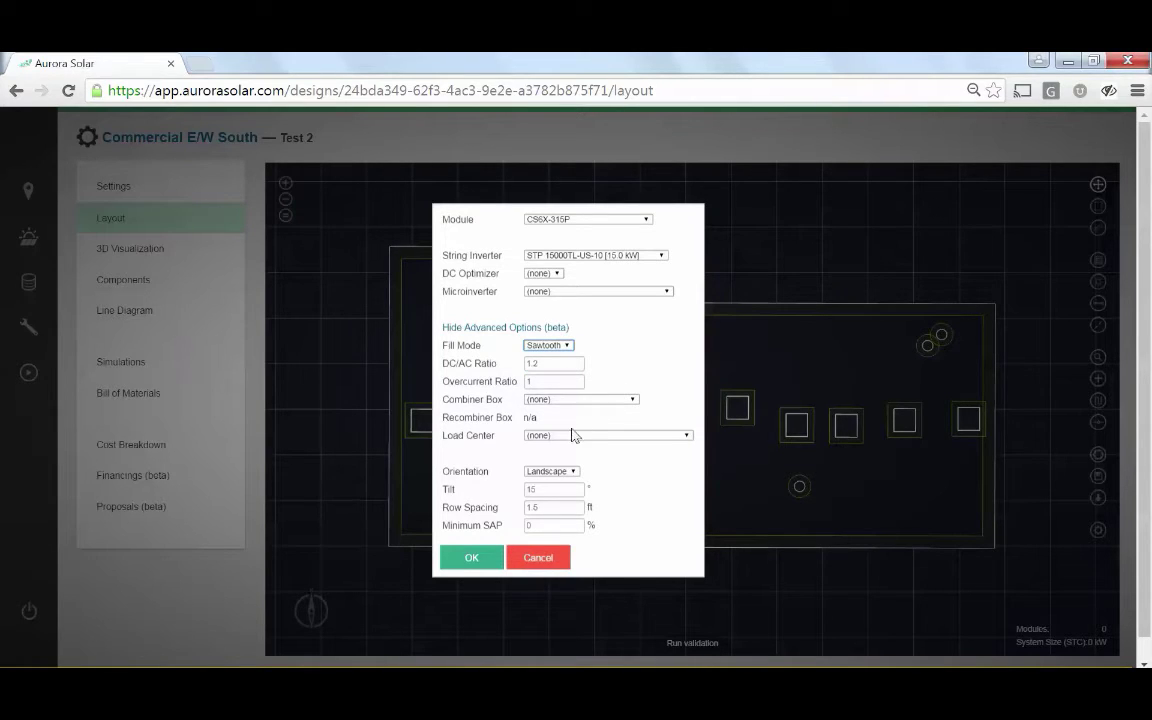
pyautogui.click(545, 510)
pyautogui.press('BackSpace')
pyautogui.press('BackSpace')
pyautogui.press('BackSpace')
pyautogui.write('0.2')
# Apply the Sawtooth settings and fill the roof with 572 modules totalling 180.2 kW
pyautogui.click(475, 558)
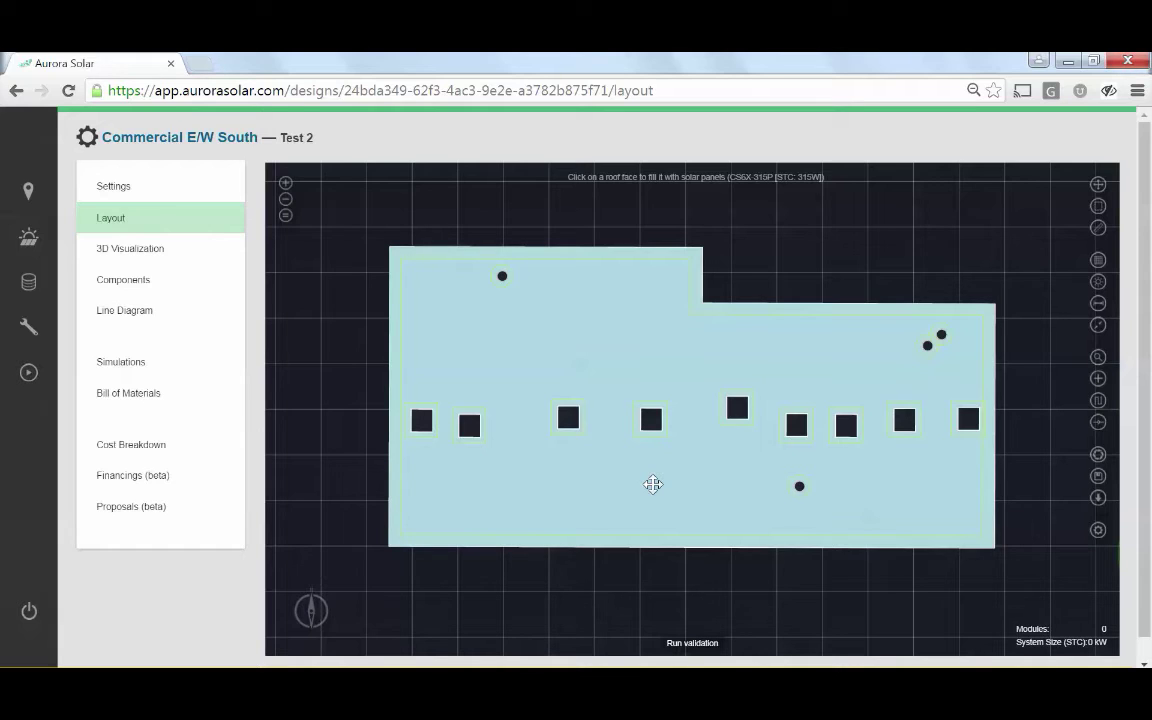
pyautogui.click(653, 486)
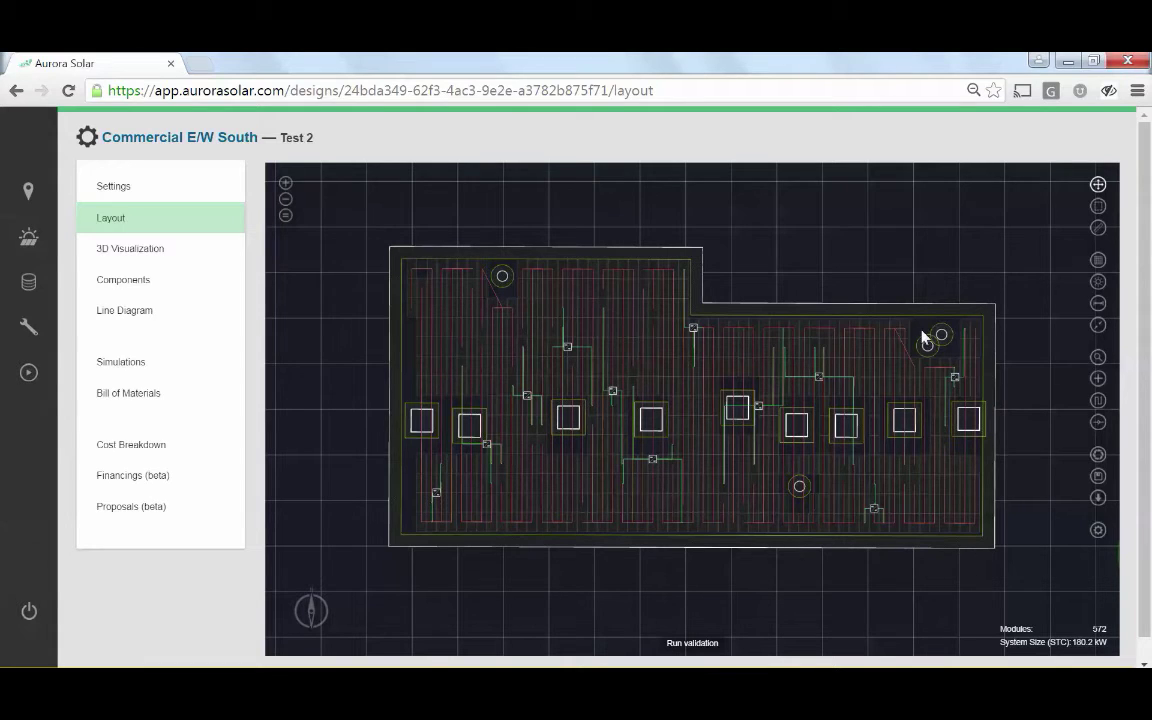
pyautogui.scroll(5, 928, 344)
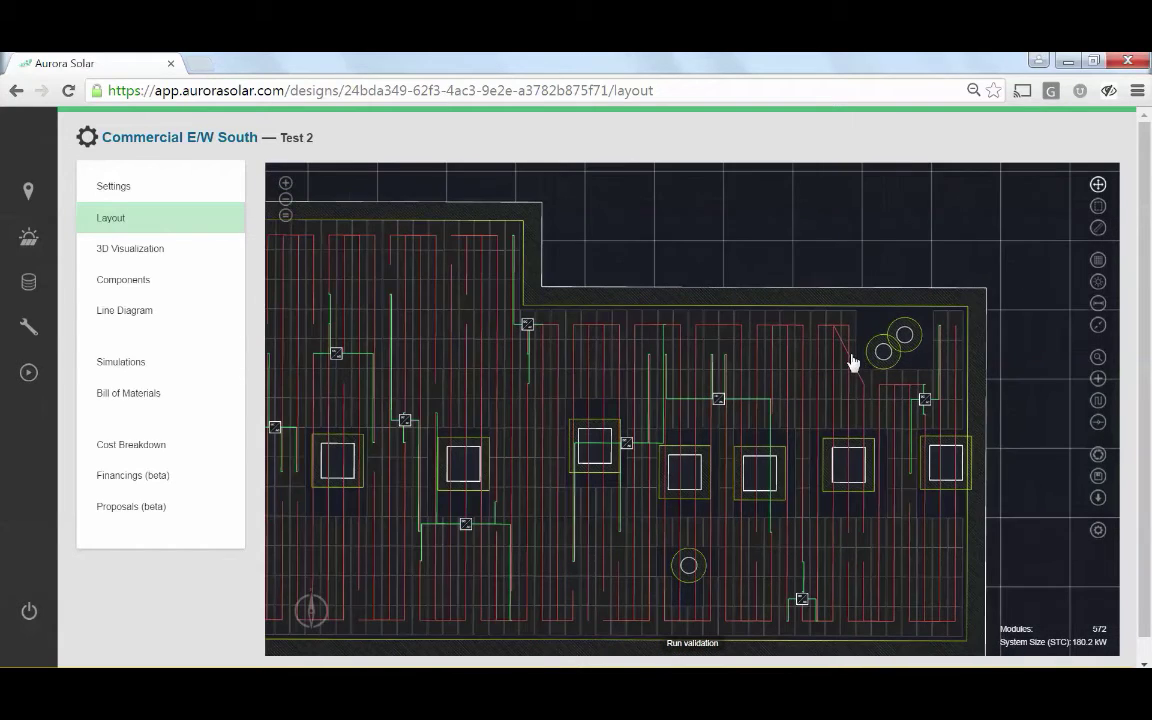
pyautogui.moveTo(825, 278); pyautogui.dragTo(841, 262)
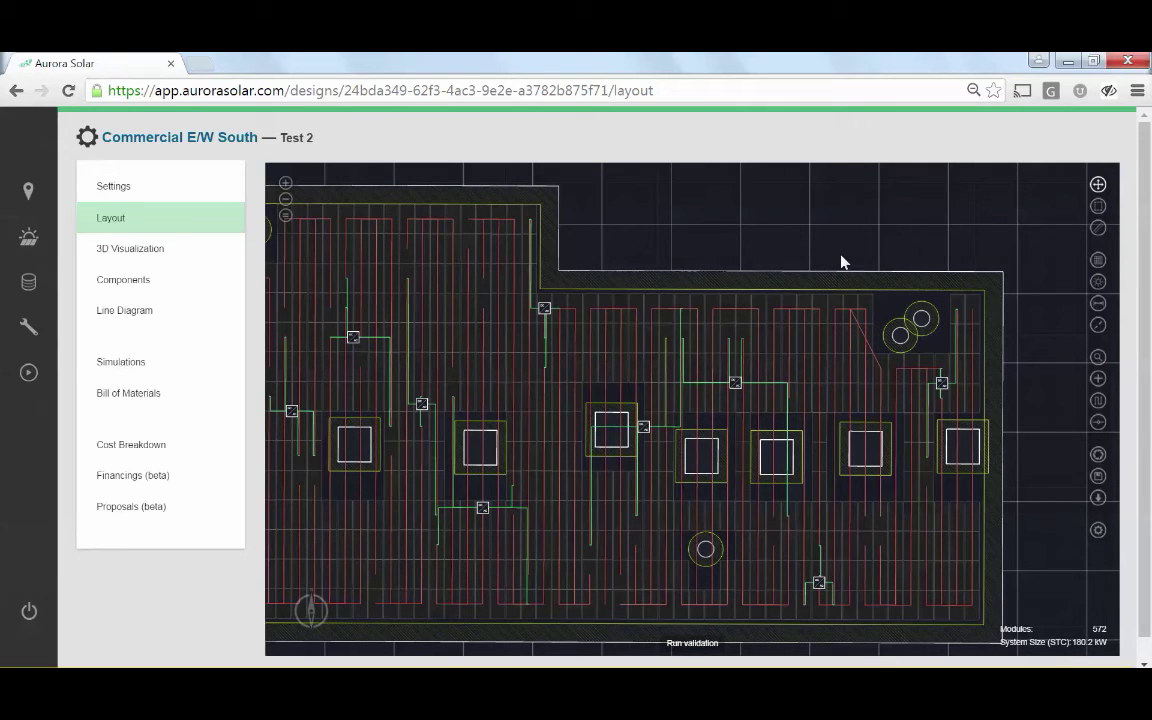
# Save the sawtooth layout, then zoom and orbit the 3D view to an oblique look at the module rows
pyautogui.click(192, 253)
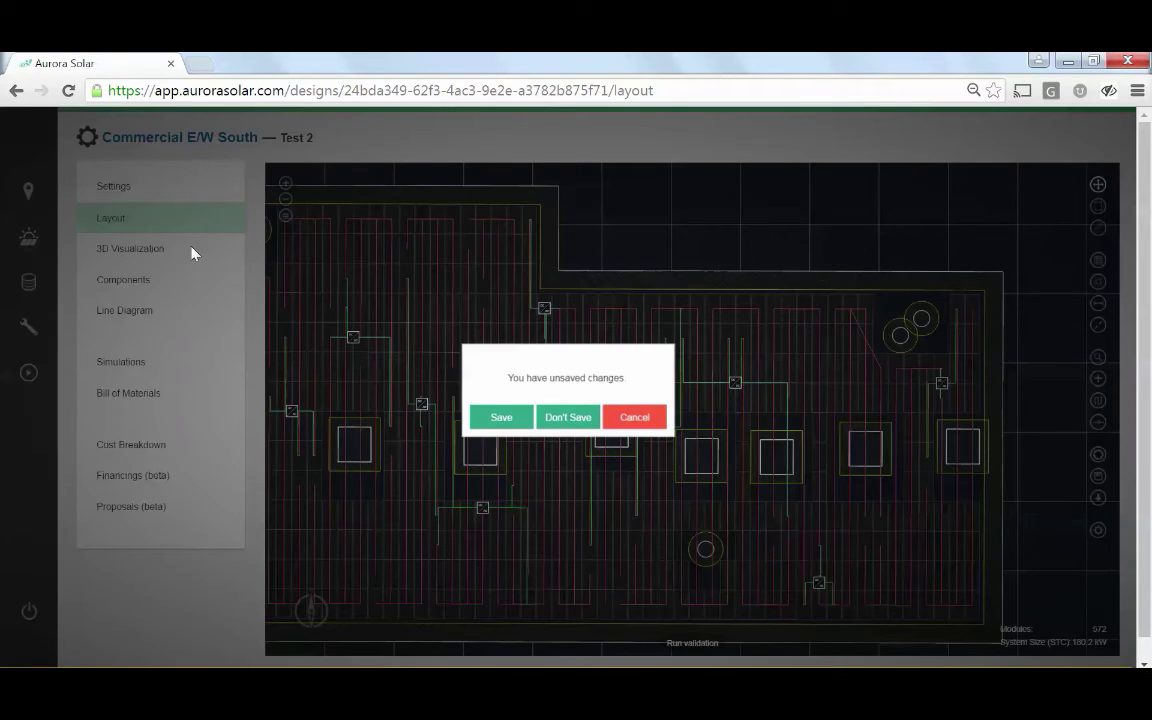
pyautogui.click(503, 420)
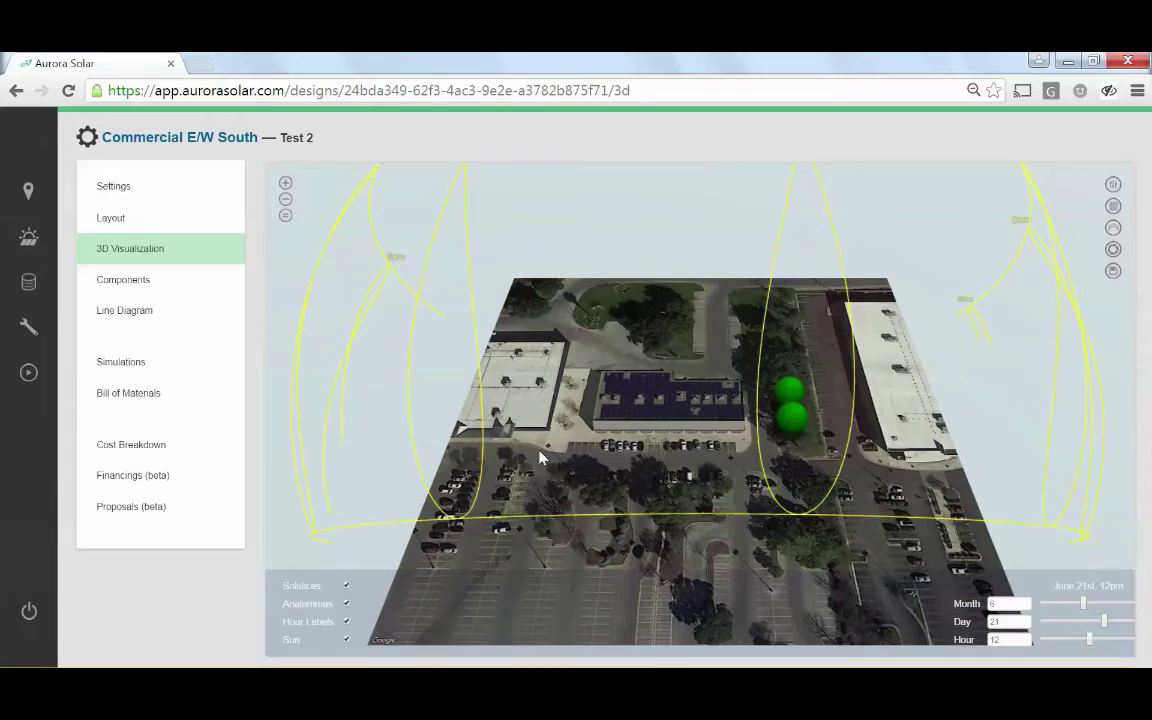
pyautogui.scroll(5, 620, 477)
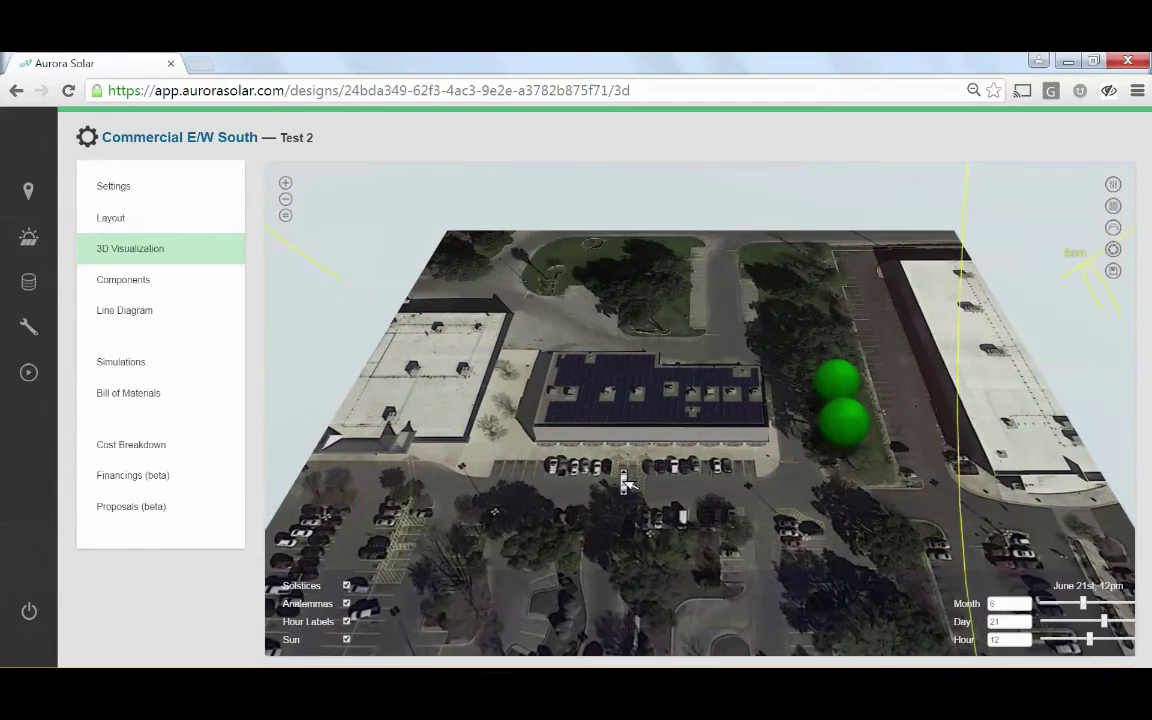
pyautogui.scroll(3, 620, 477)
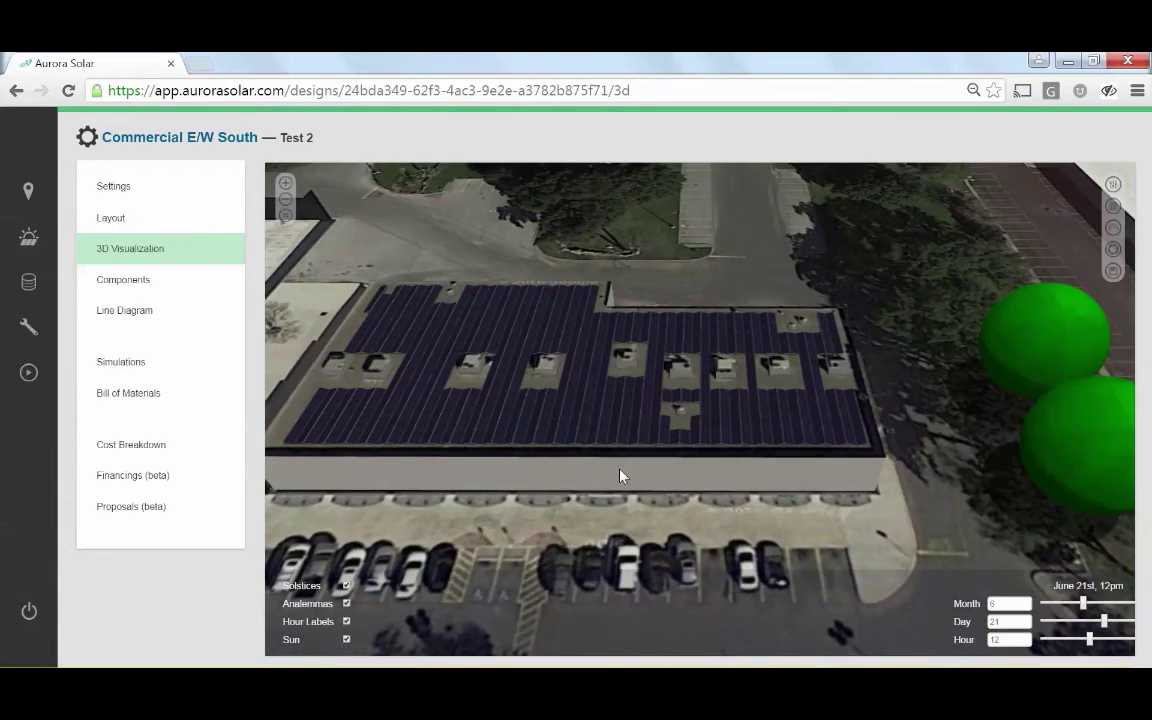
pyautogui.scroll(3, 620, 476)
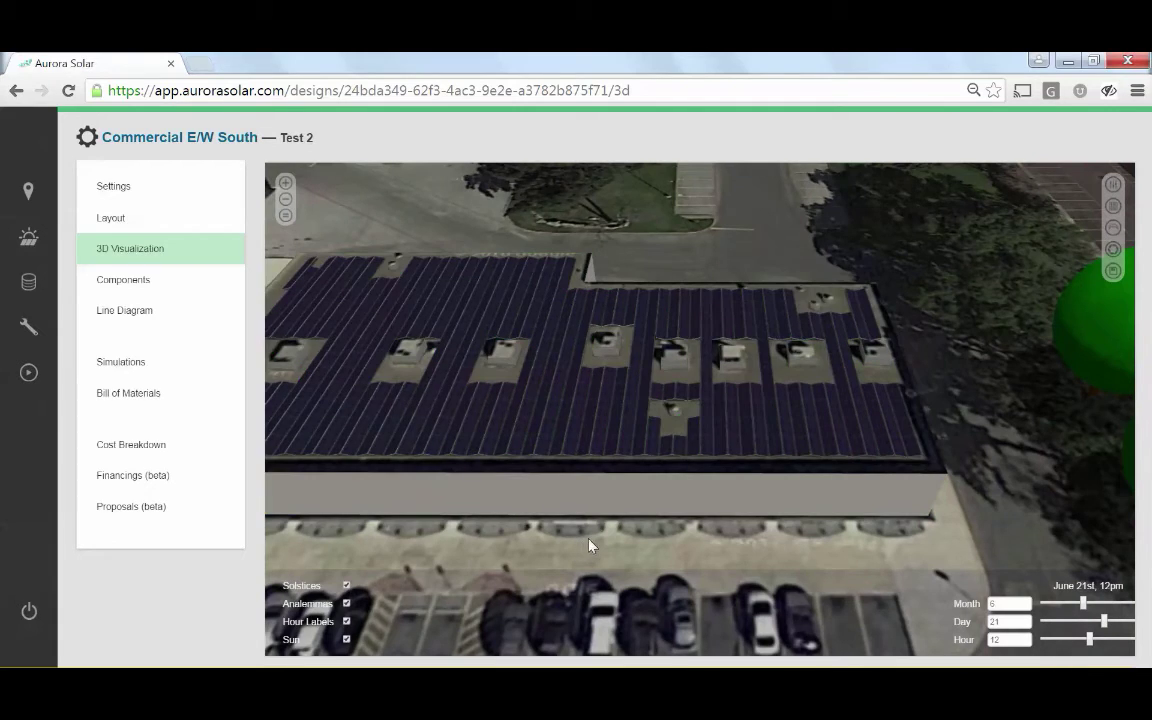
pyautogui.moveTo(613, 541); pyautogui.dragTo(616, 511)
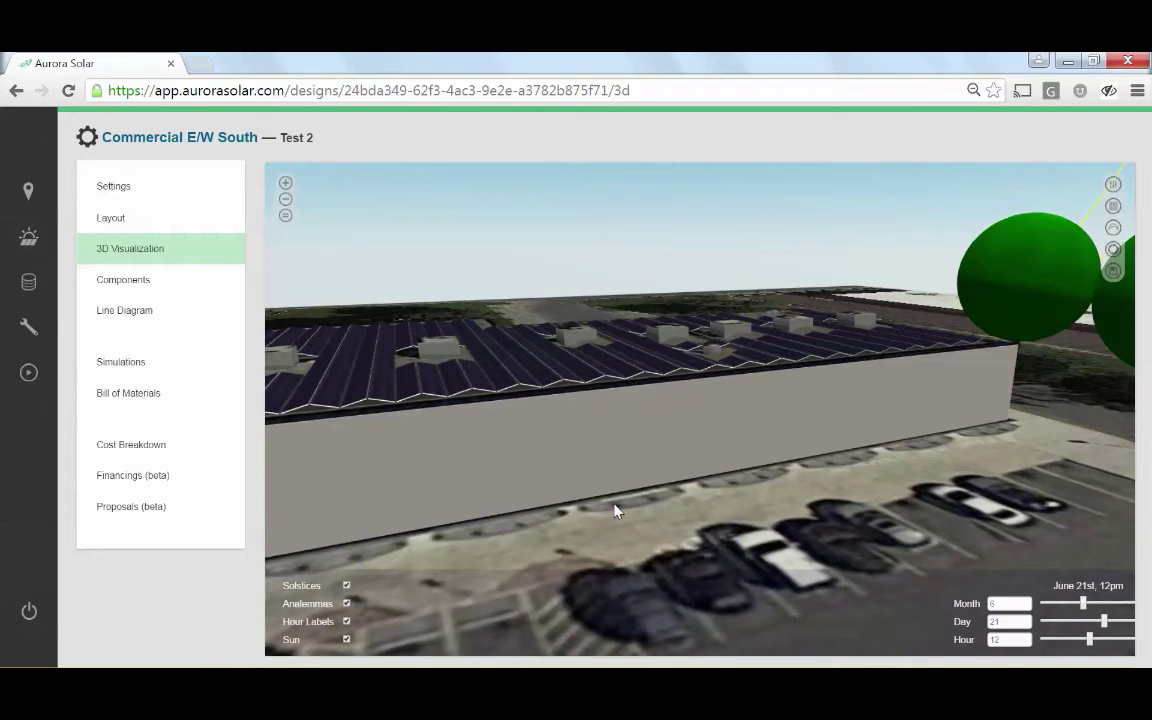
# After reviewing strings, simulate Test 2 in Aurora: 229.2 MWh per year at 1,272 kWh/kWp
pyautogui.click(155, 284)
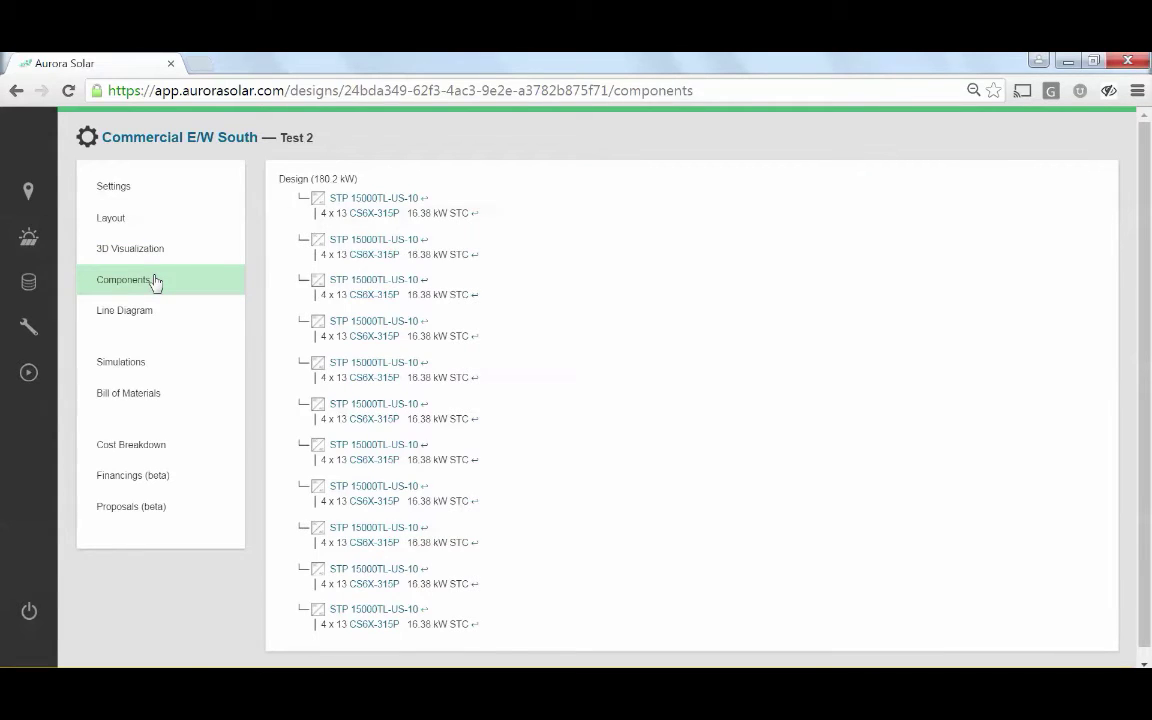
pyautogui.click(121, 362)
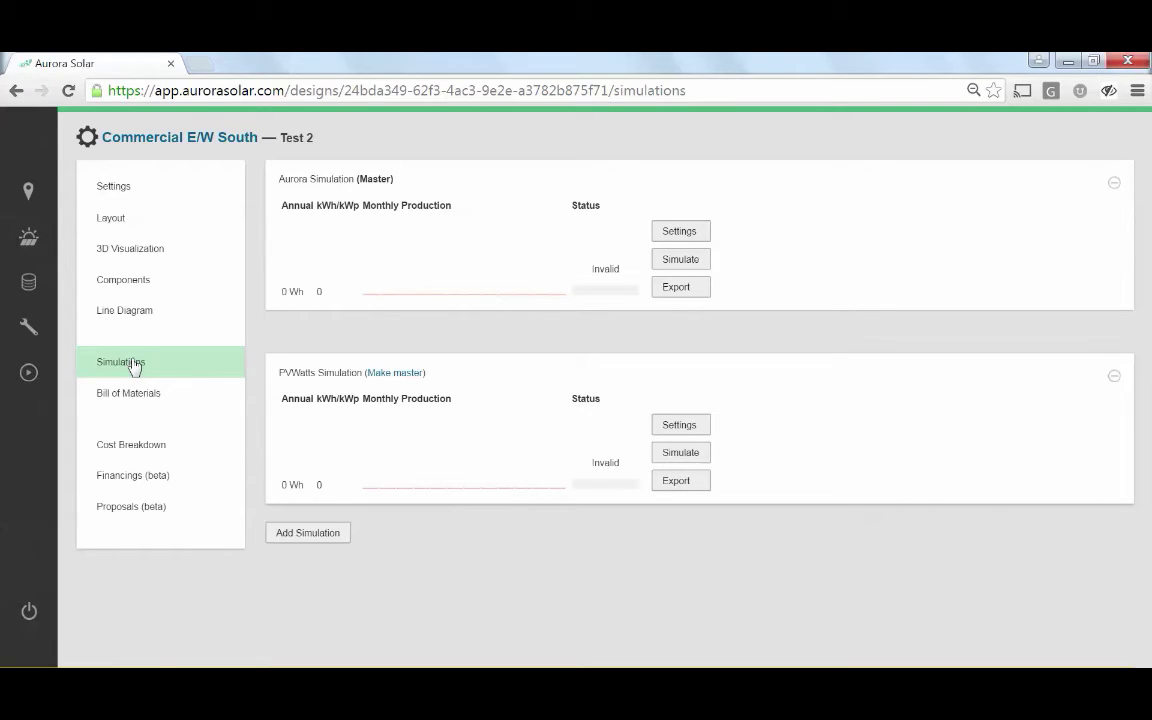
pyautogui.click(672, 260)
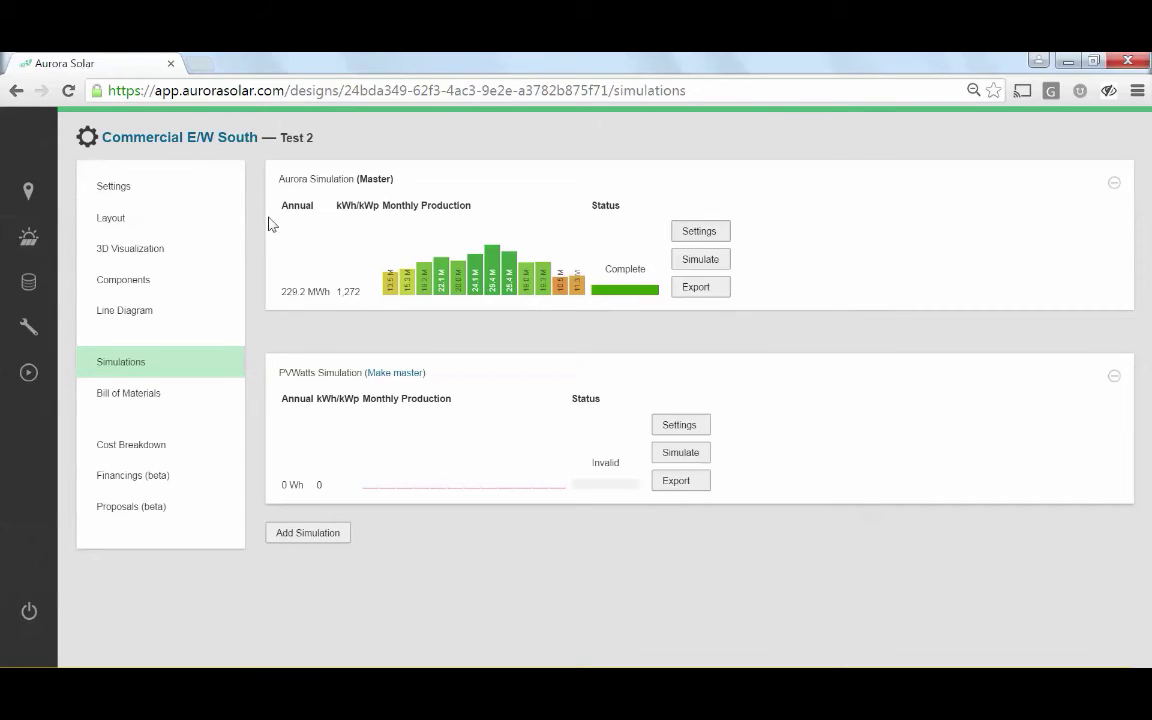
# Refill the roof face at a 1.5 DC/AC ratio (561 modules, 176.7 kW) and save
pyautogui.click(118, 220)
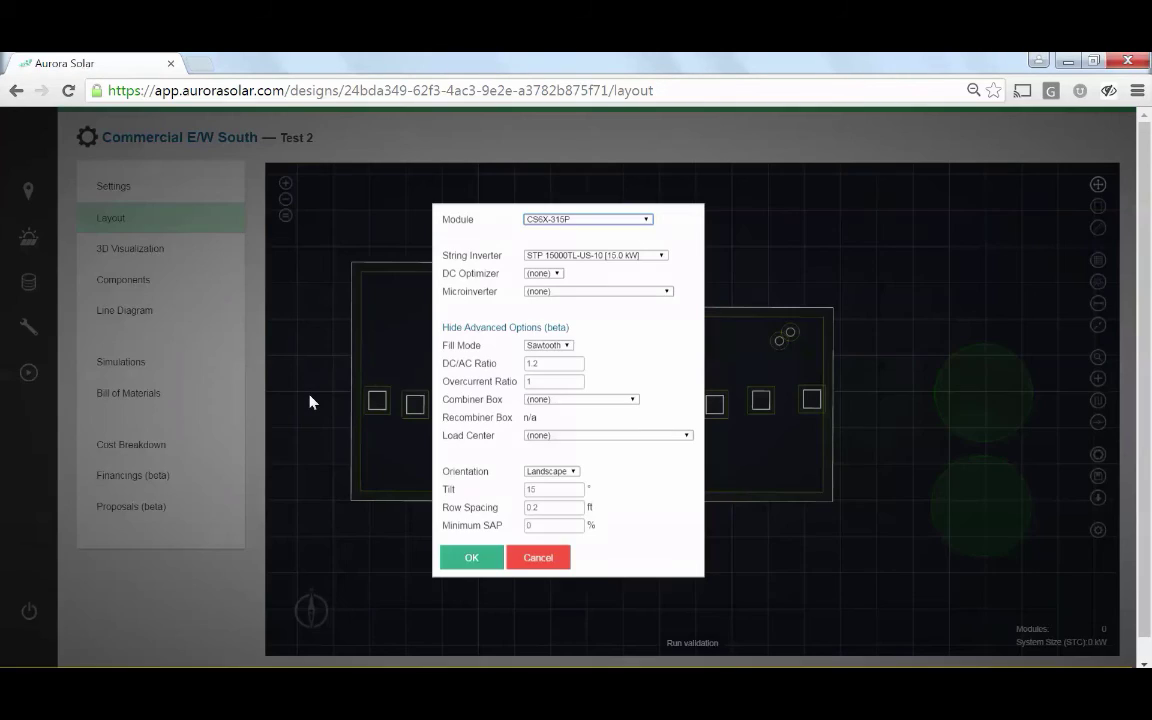
pyautogui.click(548, 364)
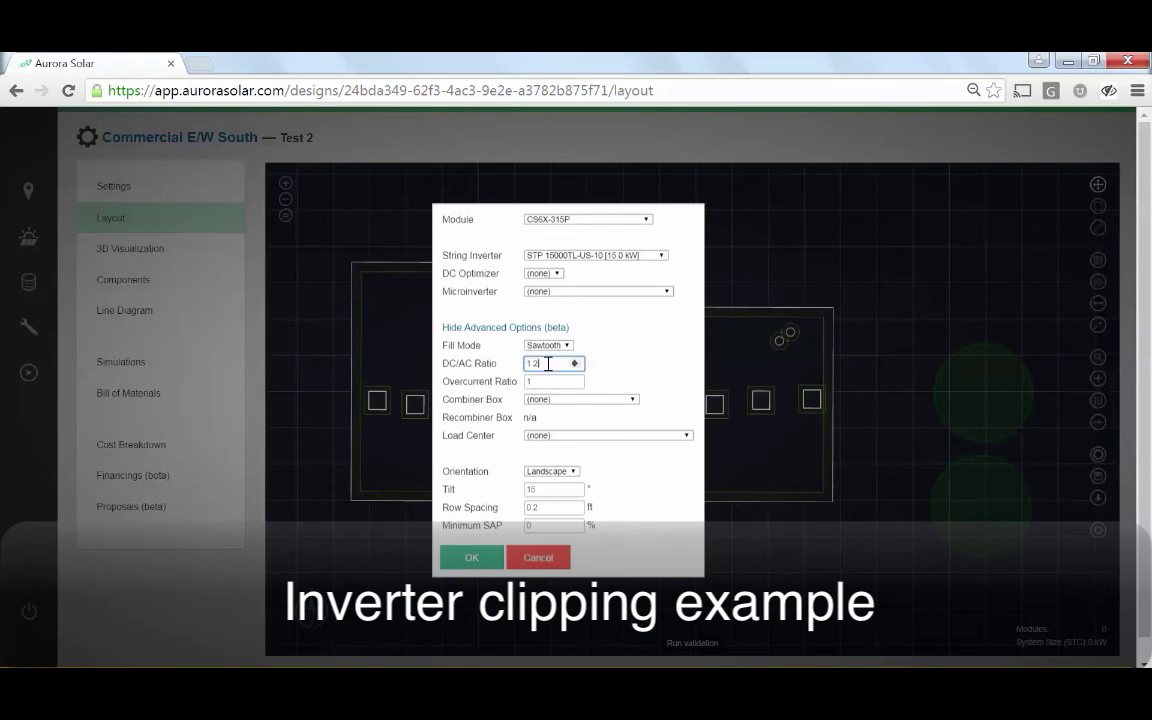
pyautogui.press('Up')
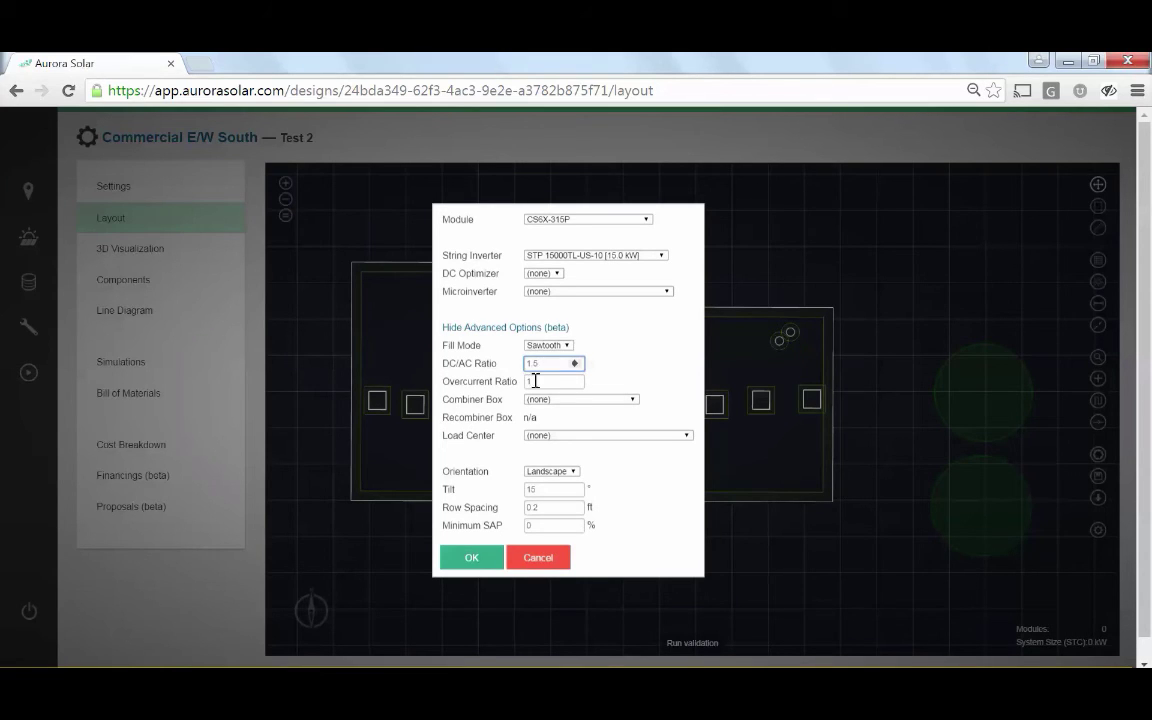
pyautogui.click(473, 557)
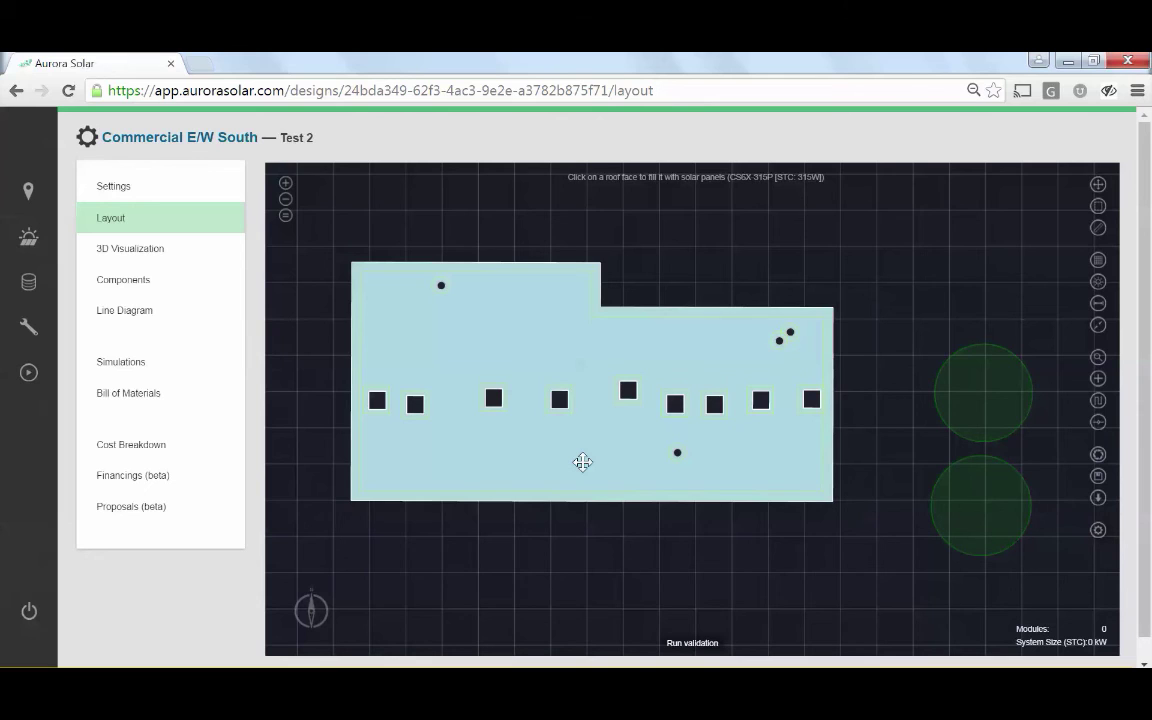
pyautogui.click(582, 462)
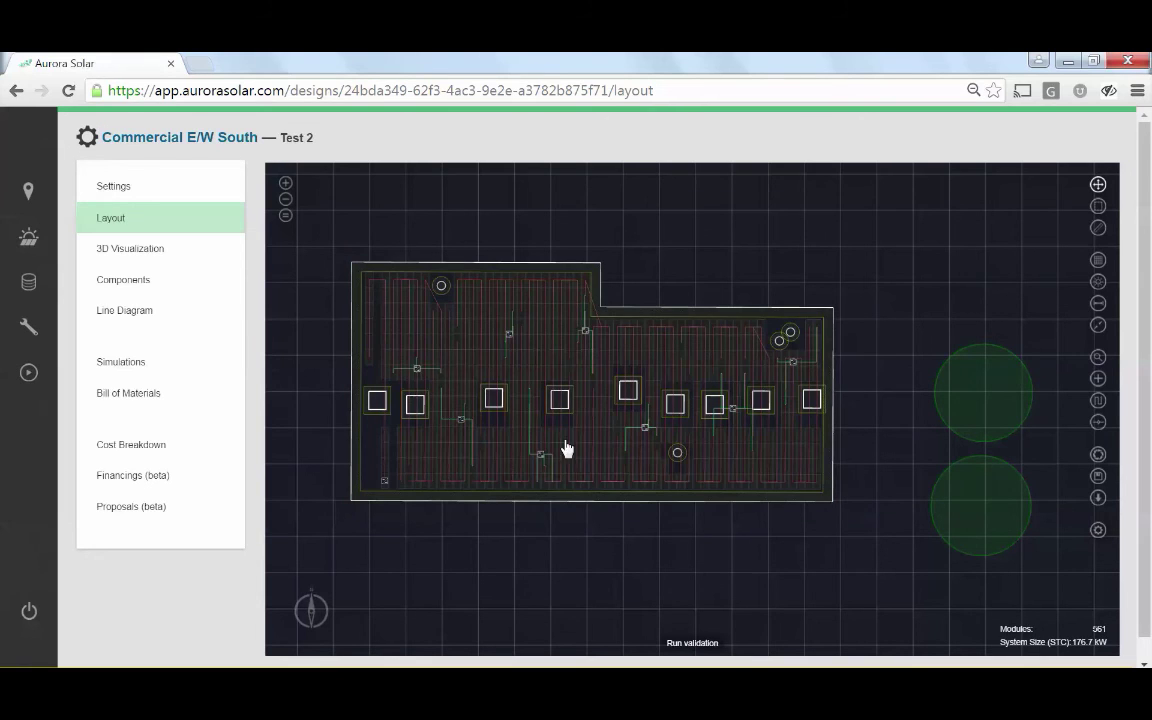
pyautogui.click(185, 364)
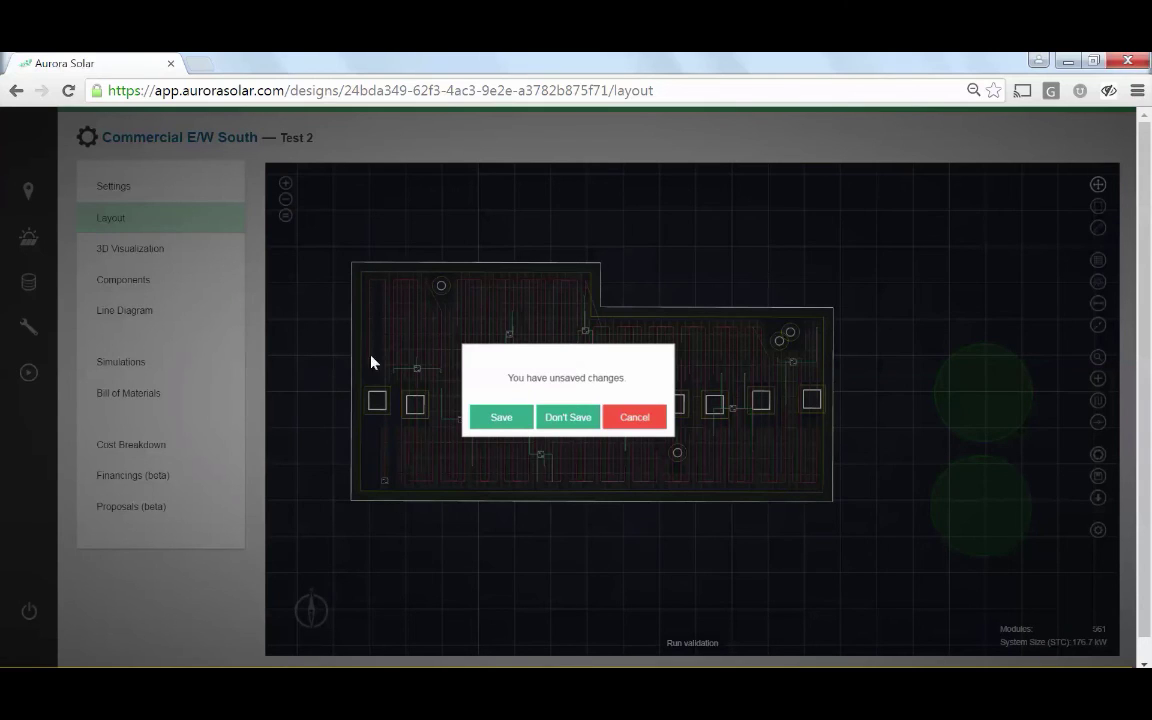
pyautogui.click(497, 418)
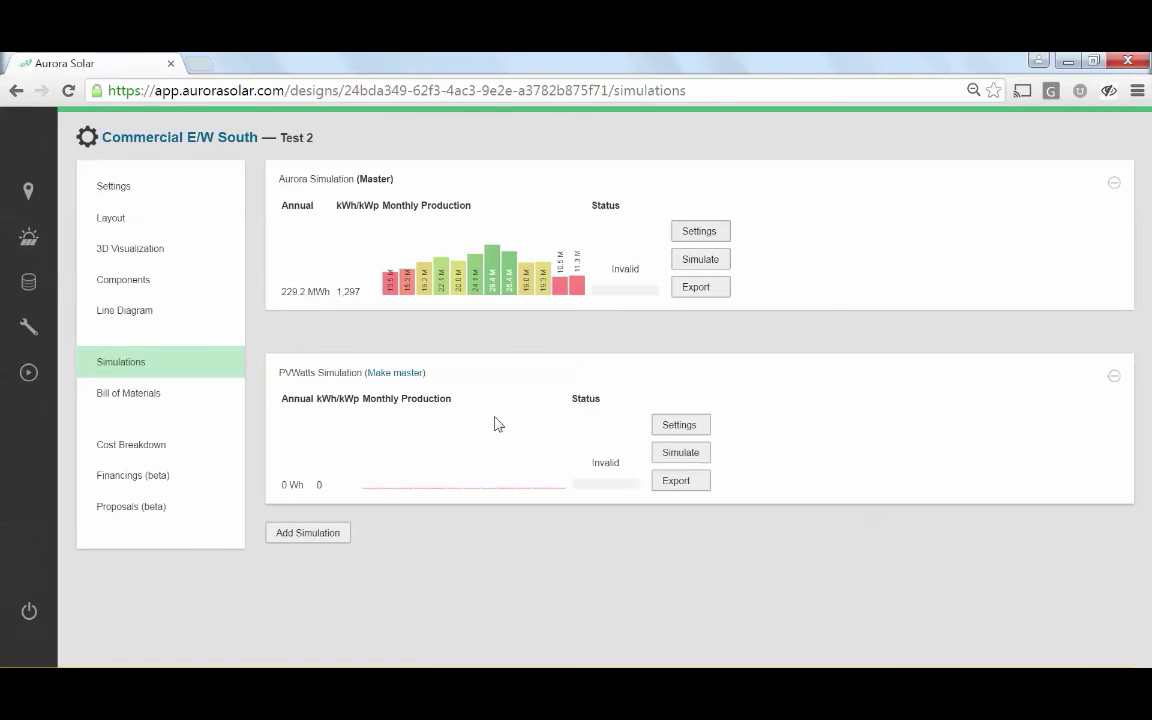
# Rerun the simulation (221.8 MWh, 1,255 kWh/kWp) and check clipping loss: 806.27 kWh (0.4%)
pyautogui.click(694, 261)
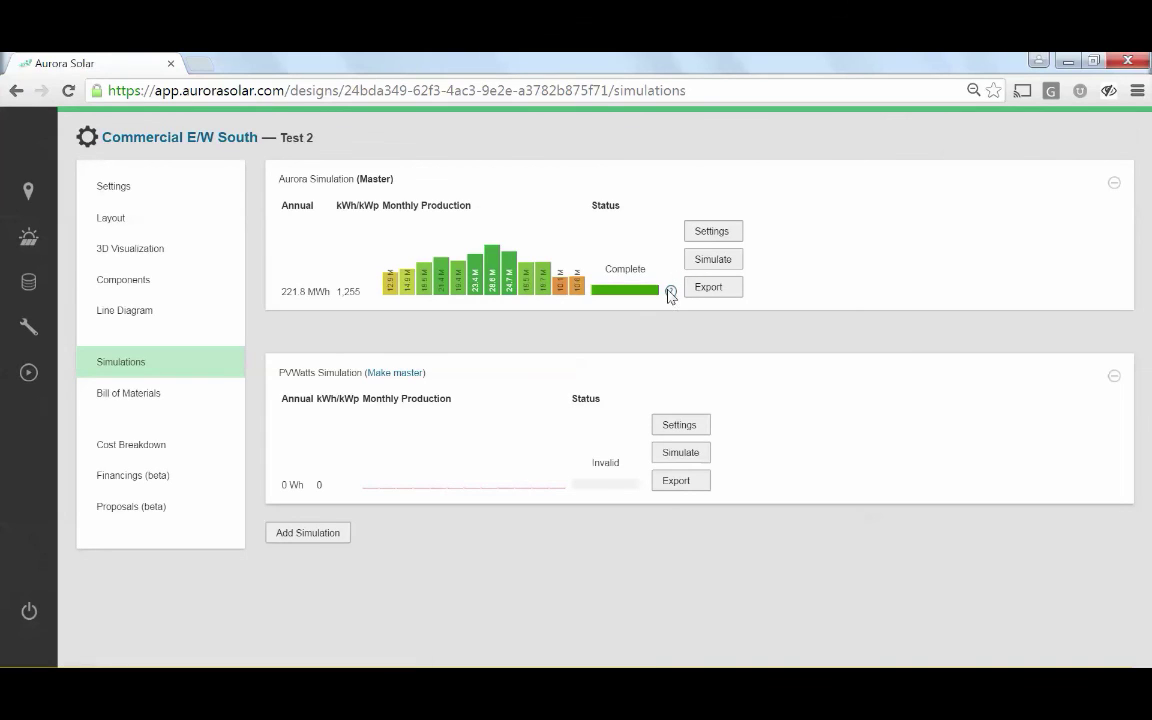
pyautogui.moveTo(670, 294)
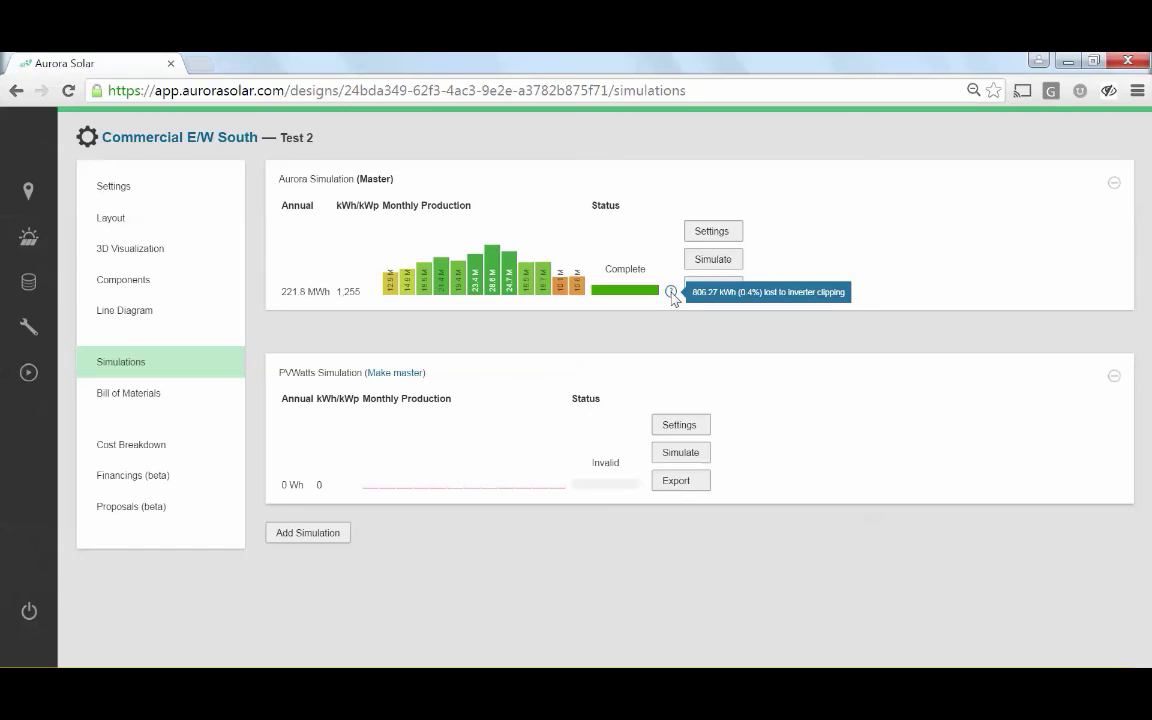